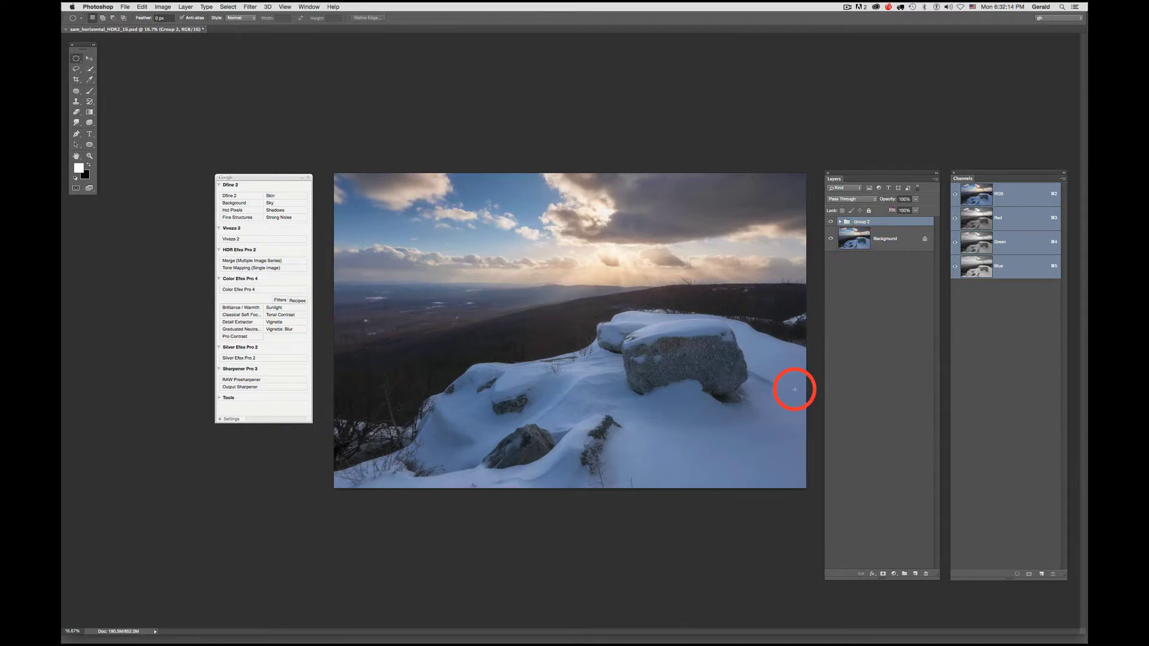
- Inspect the layers inside Group 2 and compare the image with the group hidden and shown
click(857, 339)
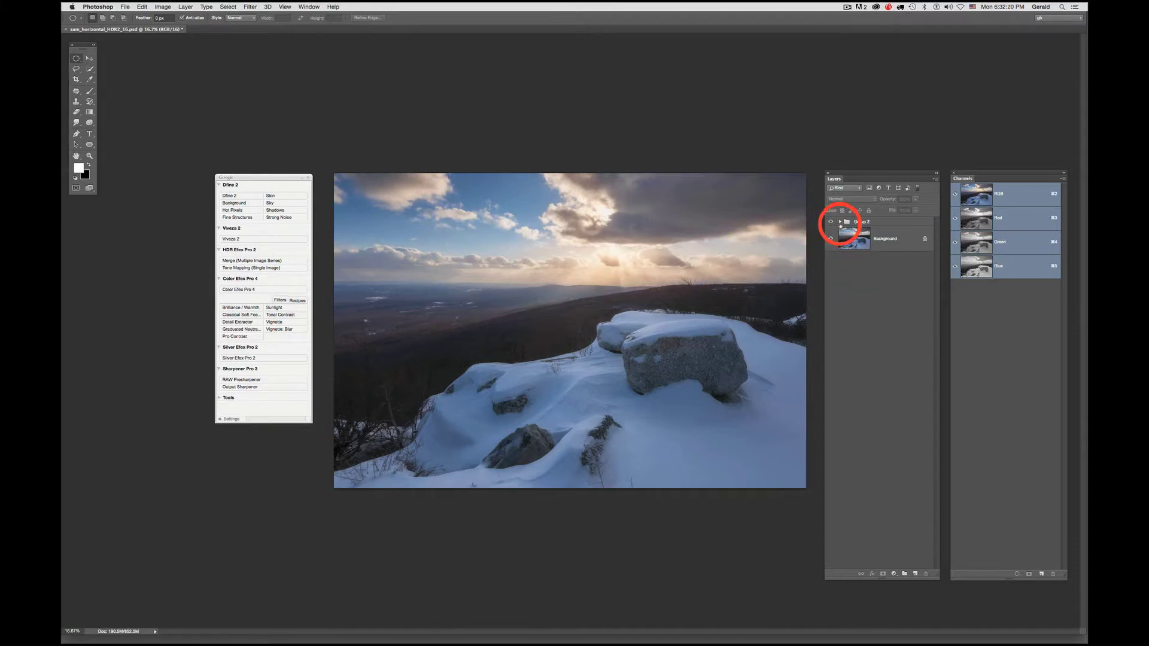
click(839, 222)
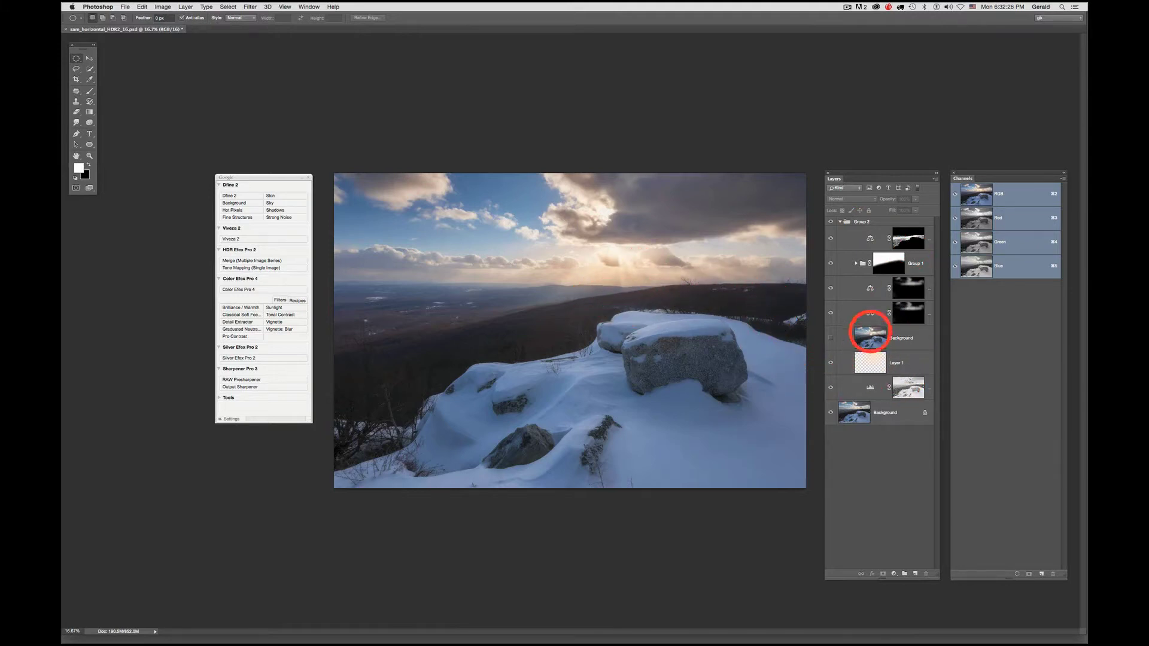
click(840, 222)
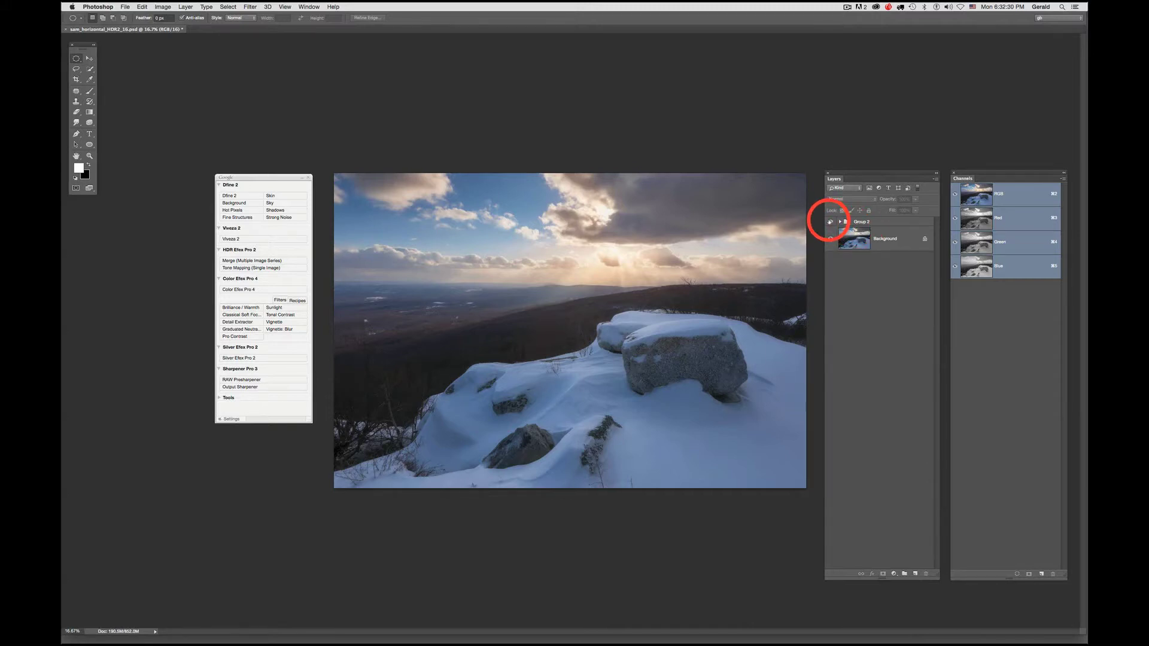
click(830, 222)
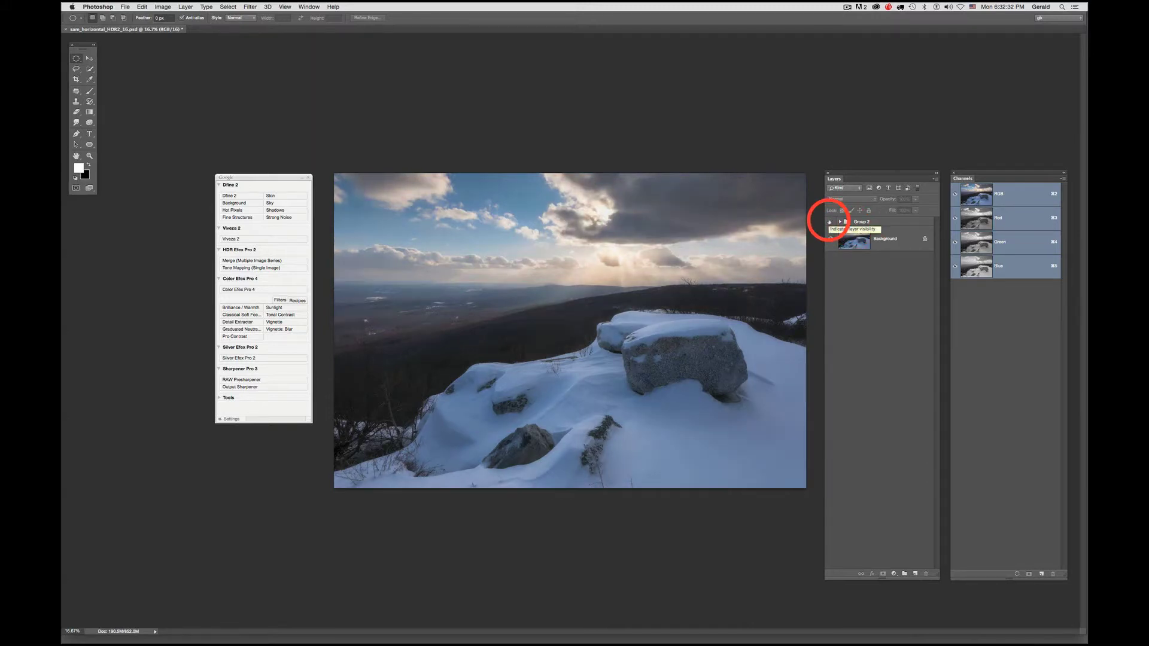
click(829, 222)
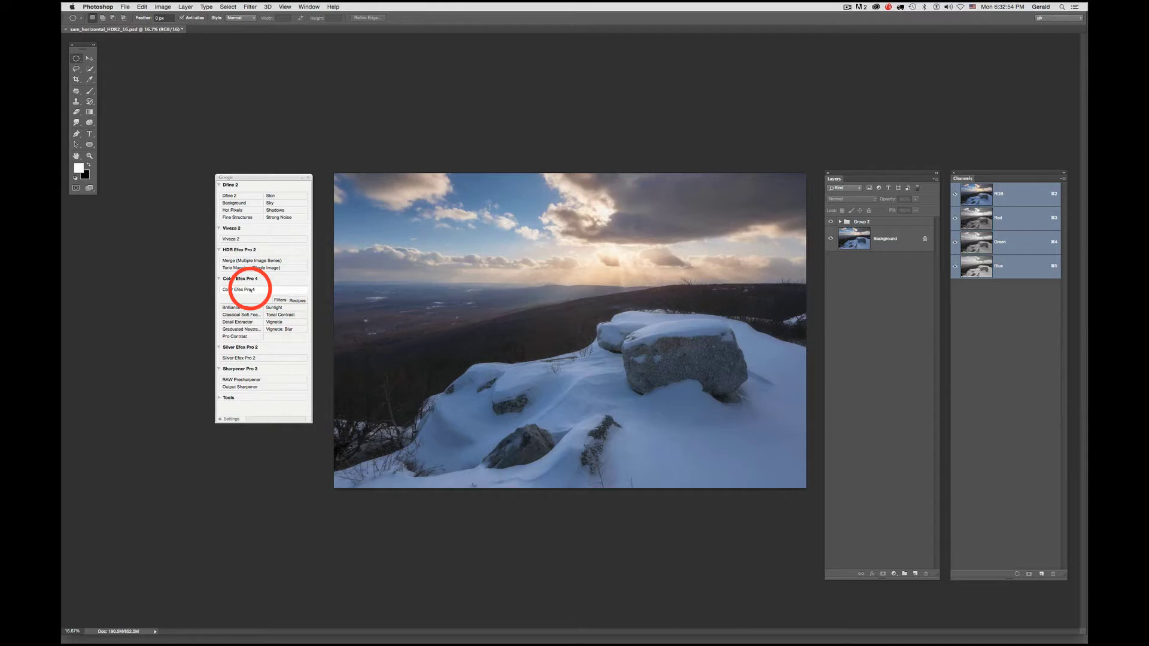
- Launch the Color Efex Pro 4 filter on the image and reposition its window so all its controls are visible
click(250, 290)
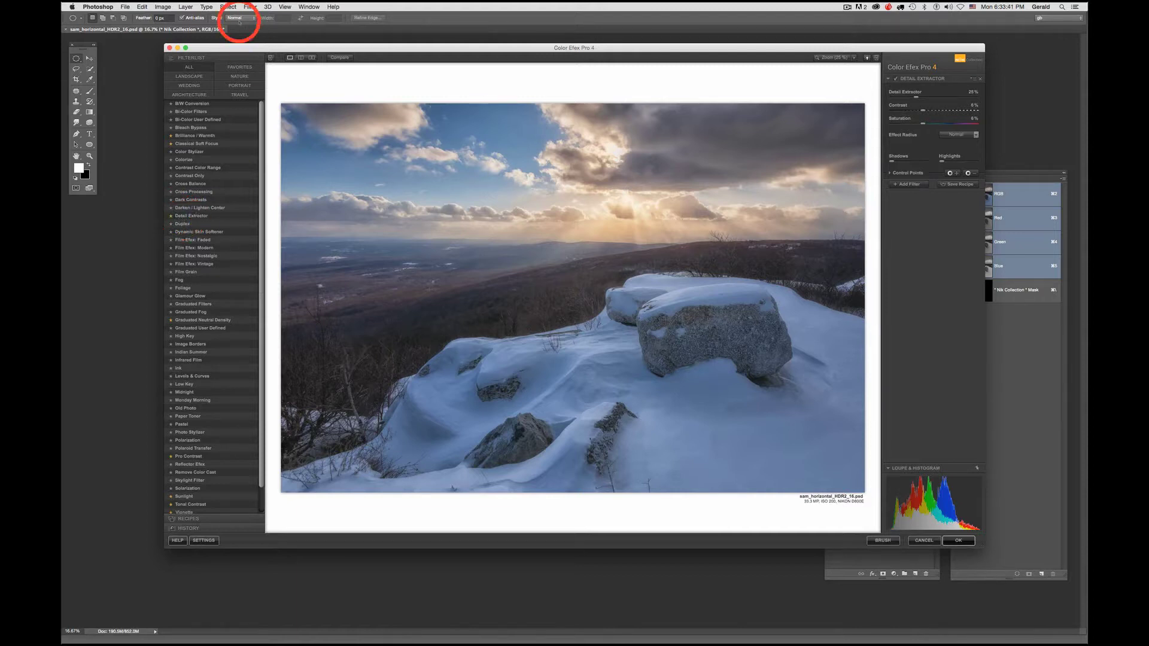
drag(221, 44, 399, 62)
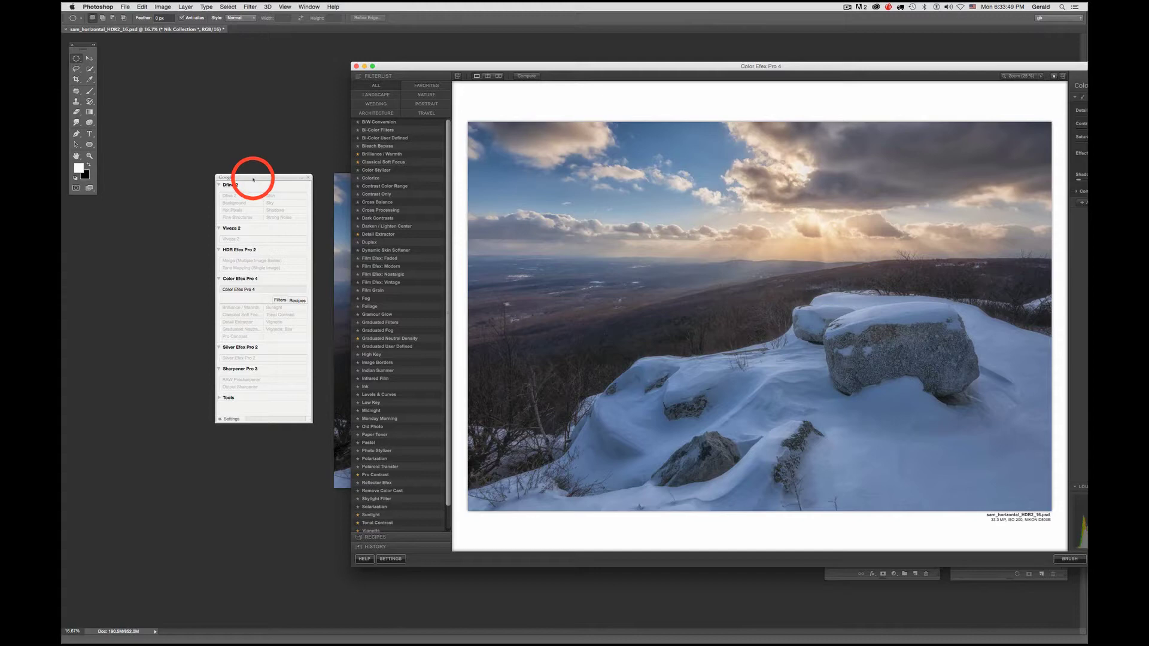
drag(370, 66, 185, 63)
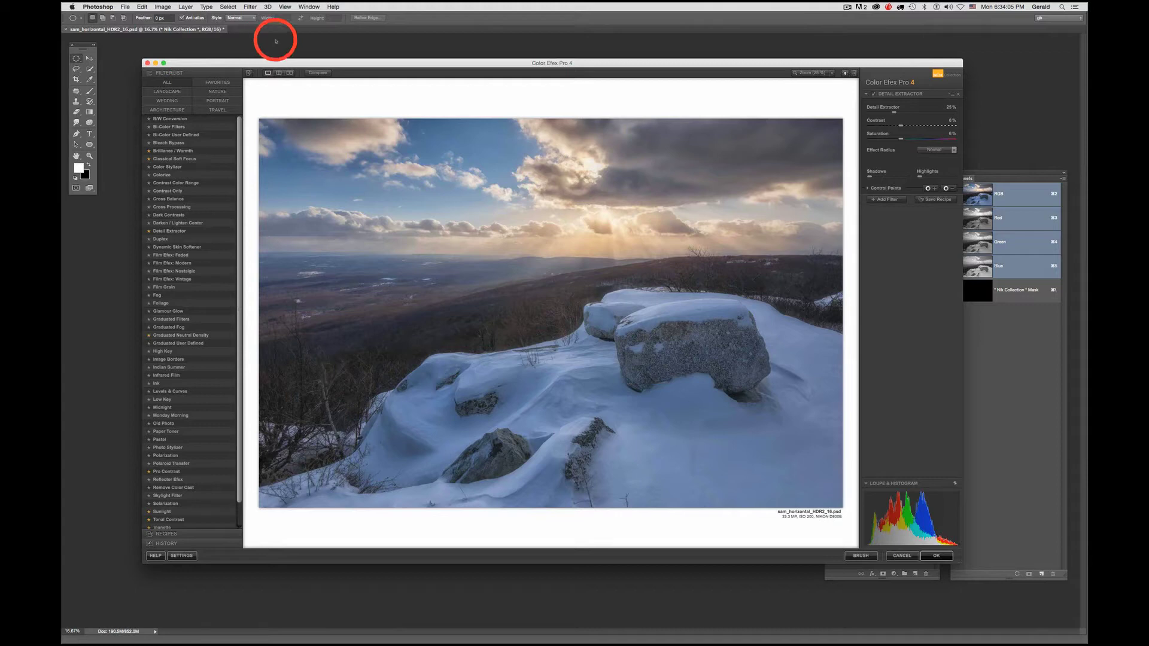
mouse_move(654, 61)
mouse_down()
mouse_move(628, 50)
mouse_move(636, 57)
mouse_up()
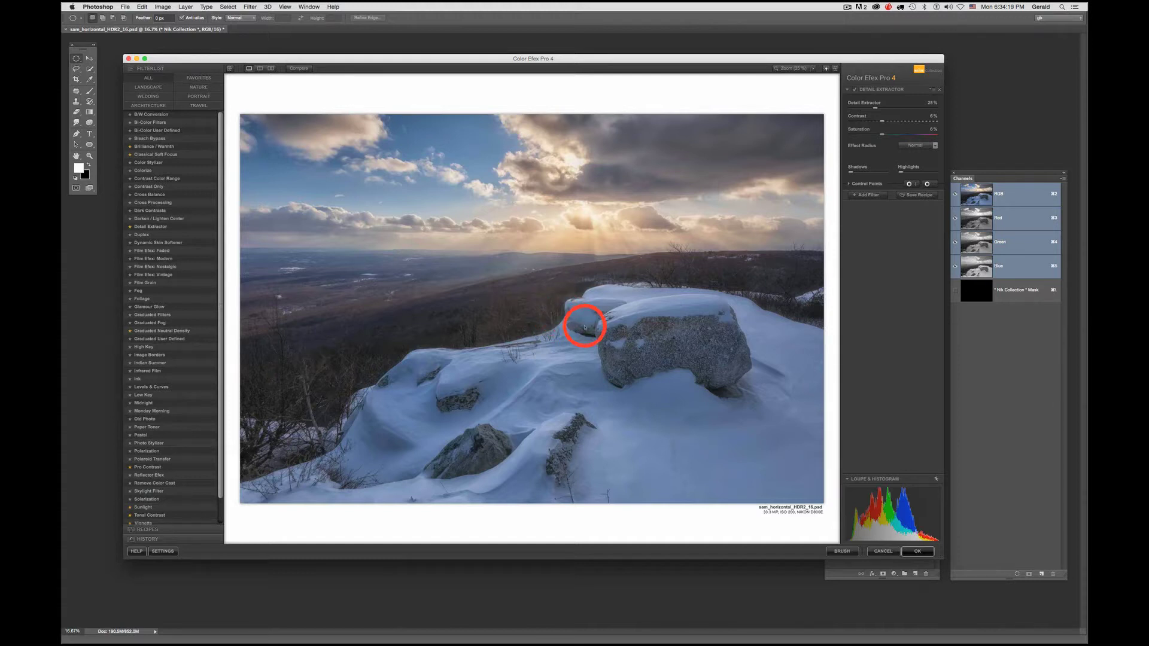
- Compare the Detail Extractor preview with the original image and apply the filter
click(299, 70)
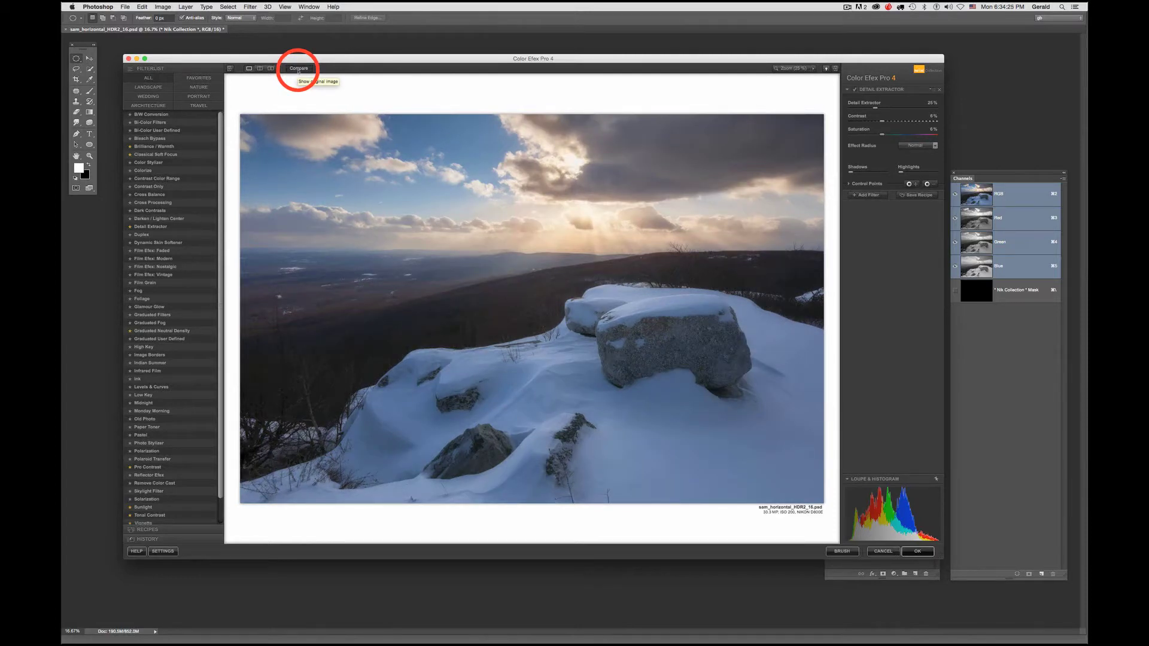
click(299, 70)
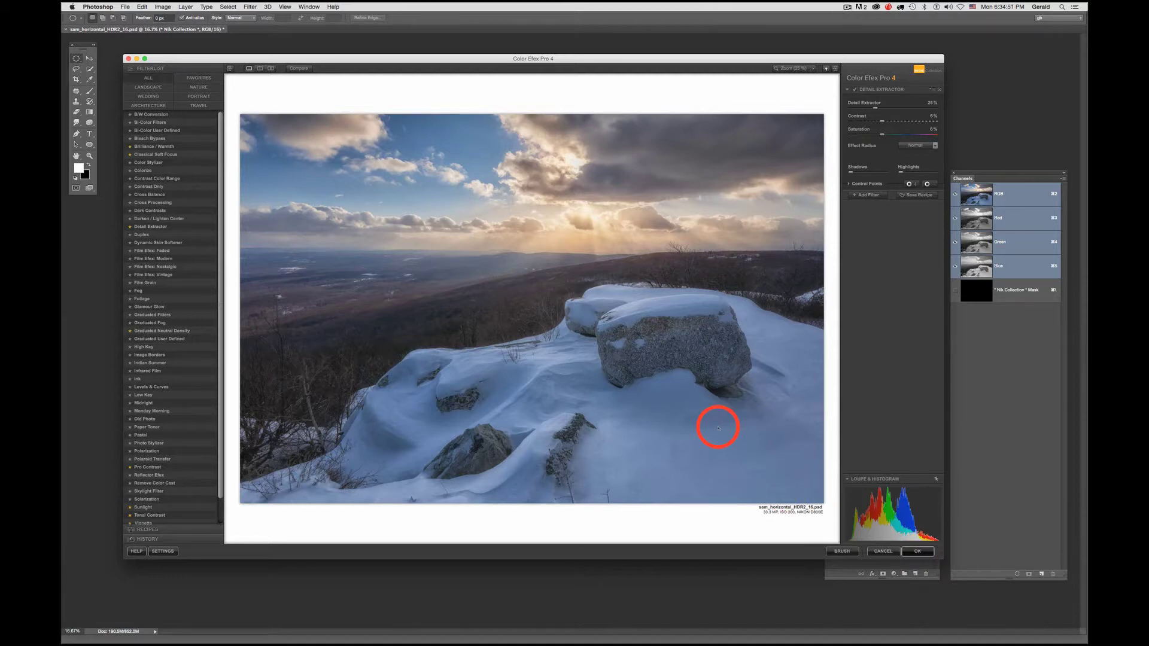
click(917, 551)
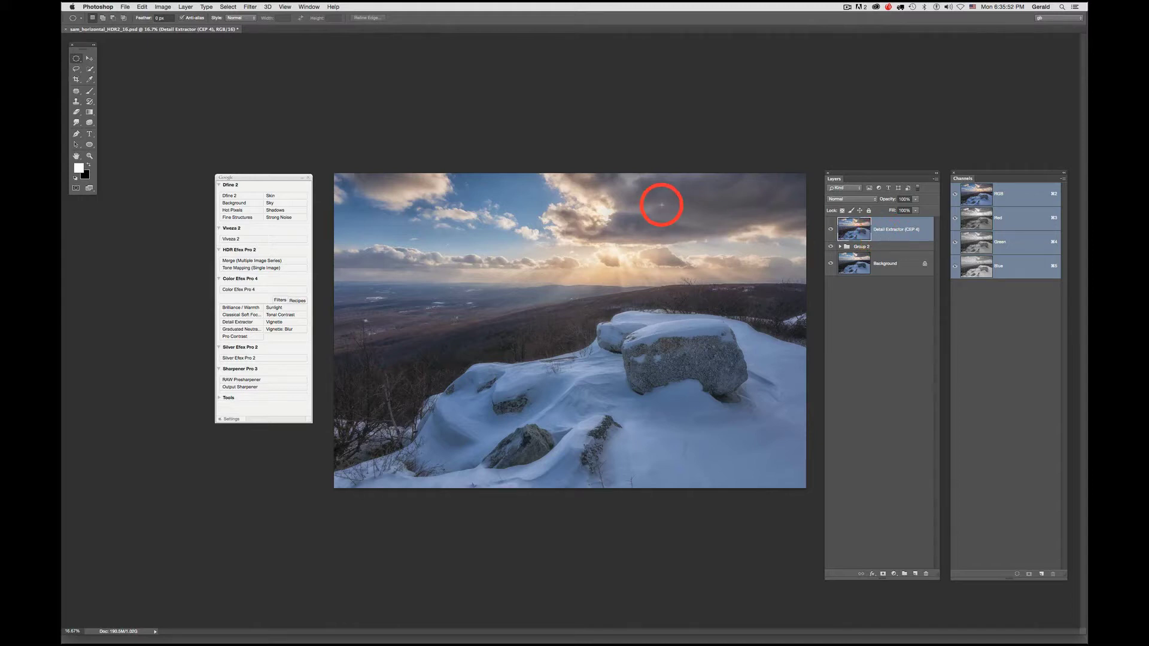
- Compare the image with the Detail Extractor layer hidden and shown
click(831, 229)
click(831, 229)
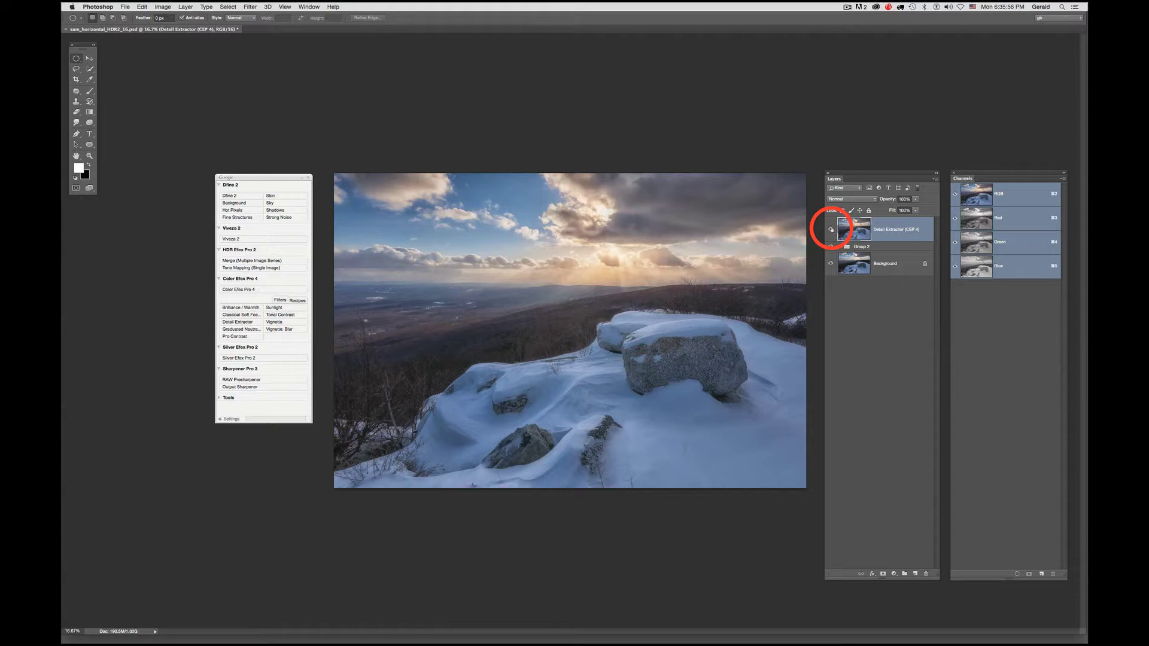
click(831, 229)
click(831, 229)
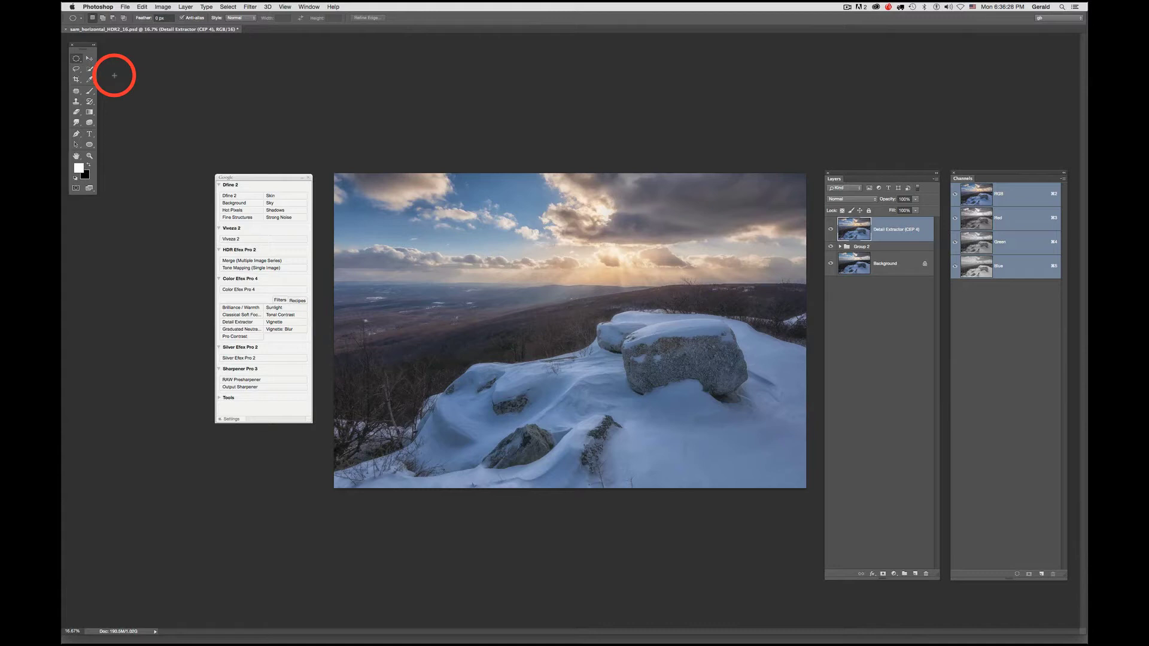
- Select the snowy rock foreground with the Quick Selection tool and save the selection as a channel named Foreground
click(90, 69)
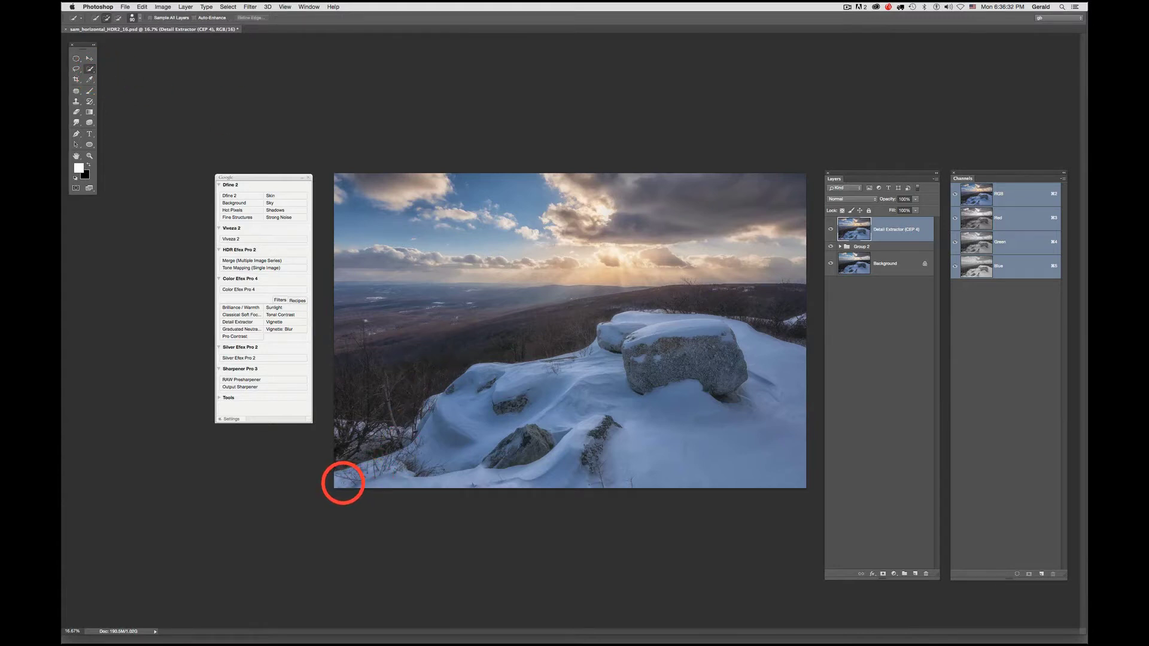
mouse_move(343, 483)
mouse_down()
mouse_move(413, 446)
mouse_move(472, 387)
mouse_move(554, 369)
mouse_move(607, 342)
mouse_move(610, 329)
mouse_move(677, 321)
mouse_move(739, 328)
mouse_move(802, 398)
mouse_move(794, 506)
mouse_move(764, 502)
mouse_move(643, 371)
mouse_up()
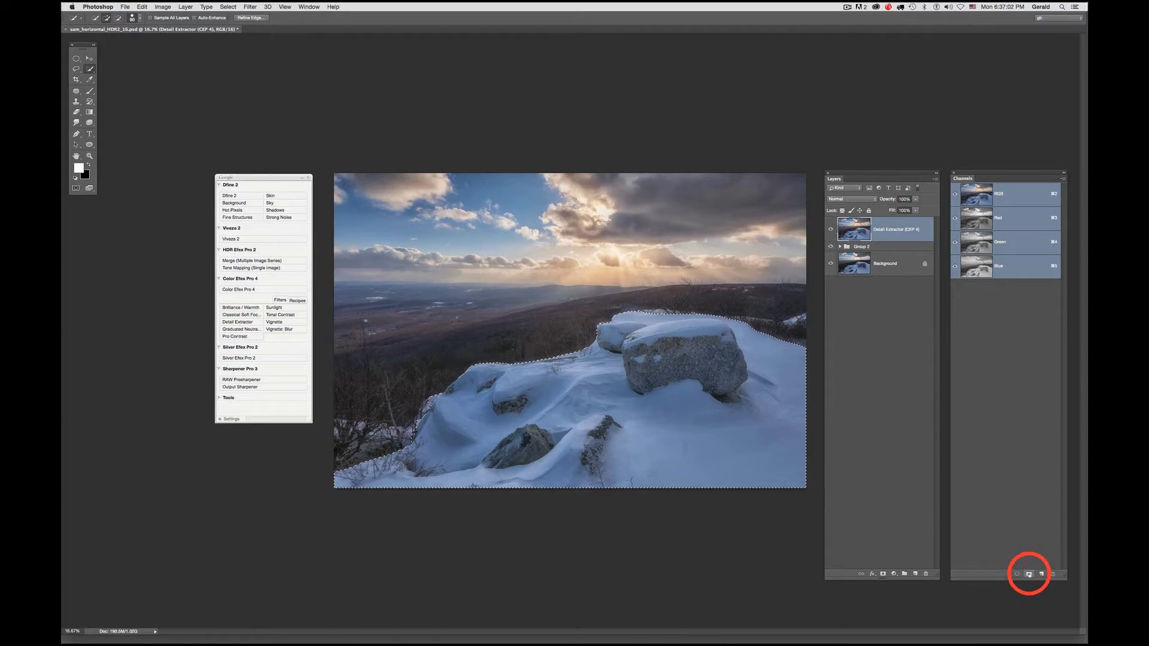
click(1028, 574)
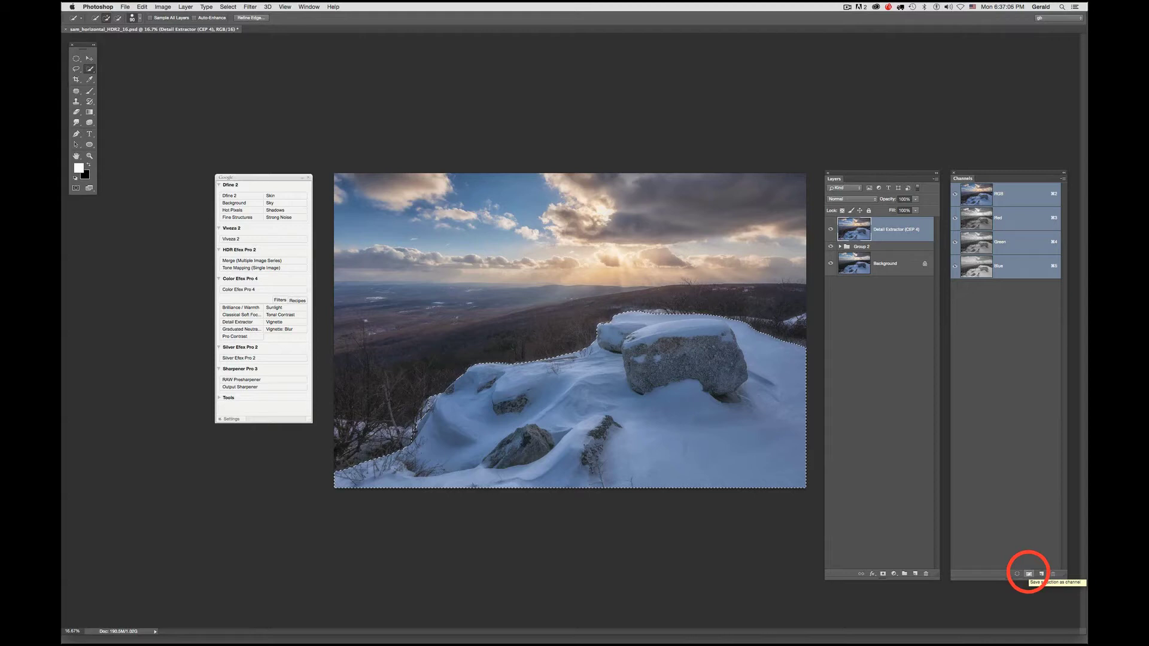
click(1028, 574)
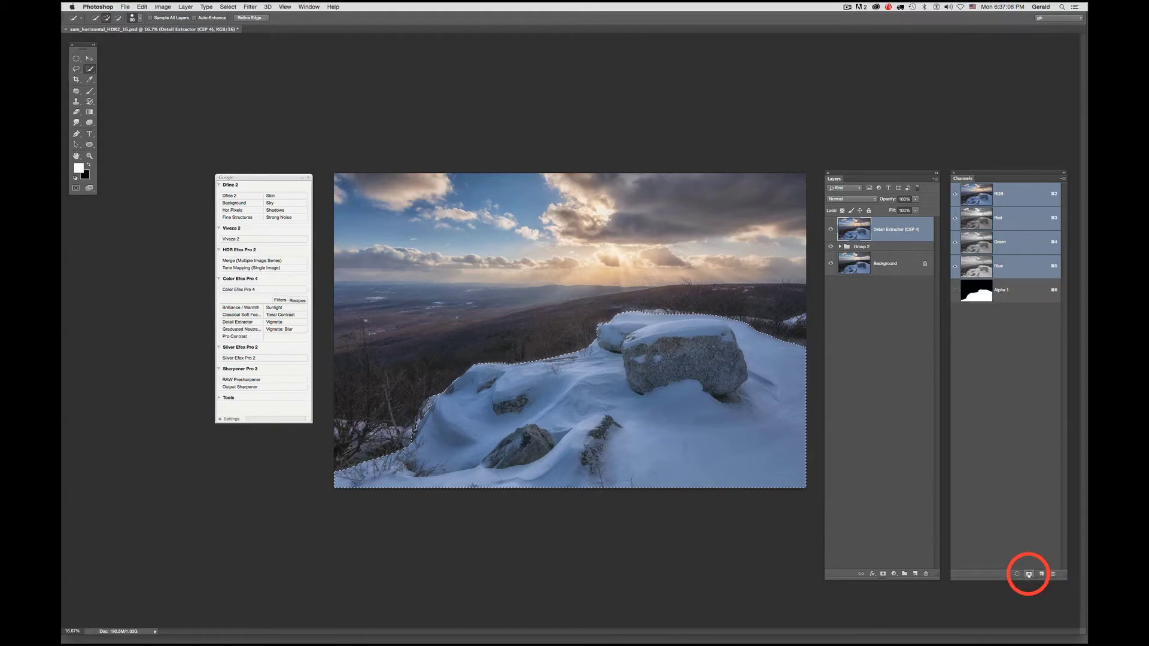
click(982, 292)
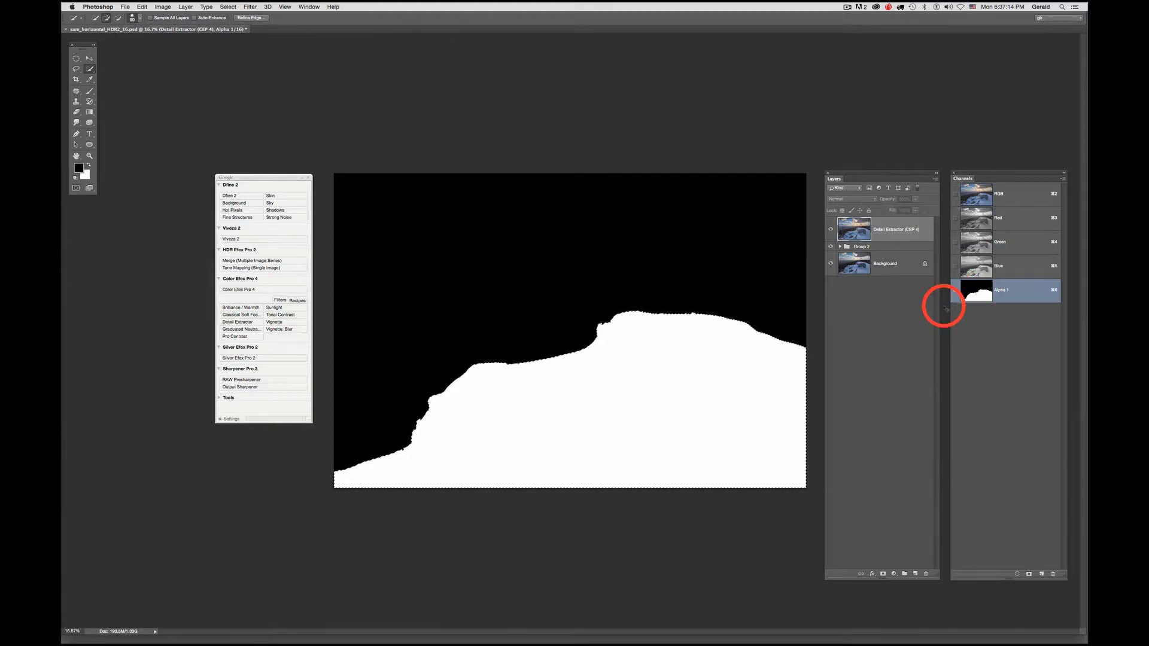
key(super+d)
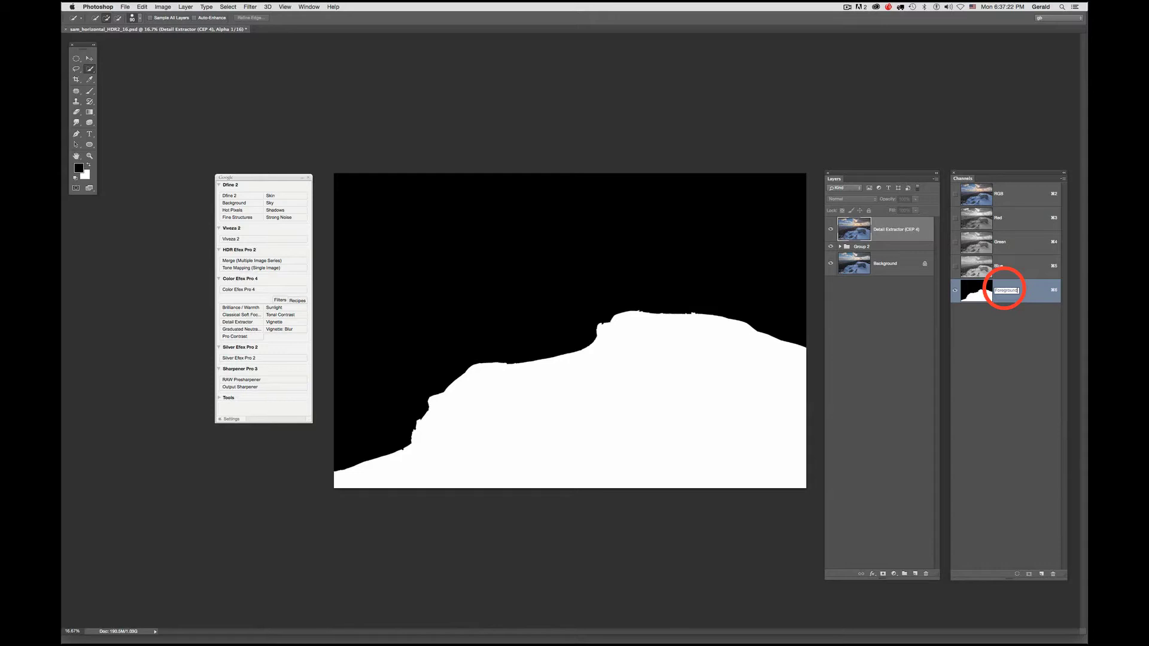
click(975, 190)
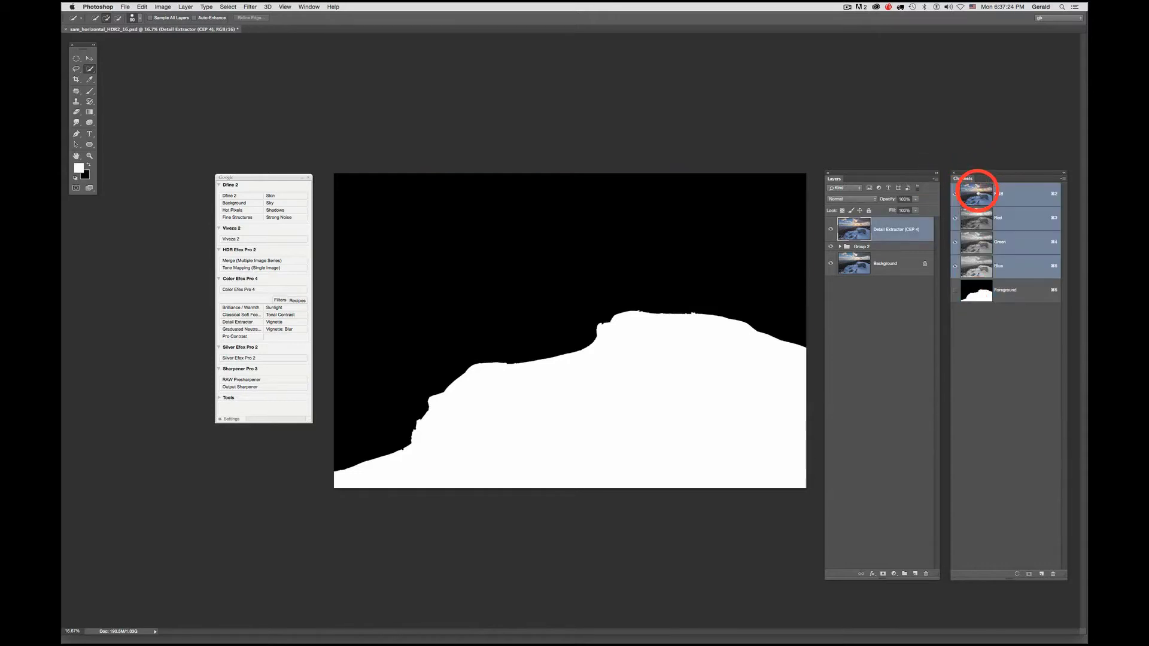
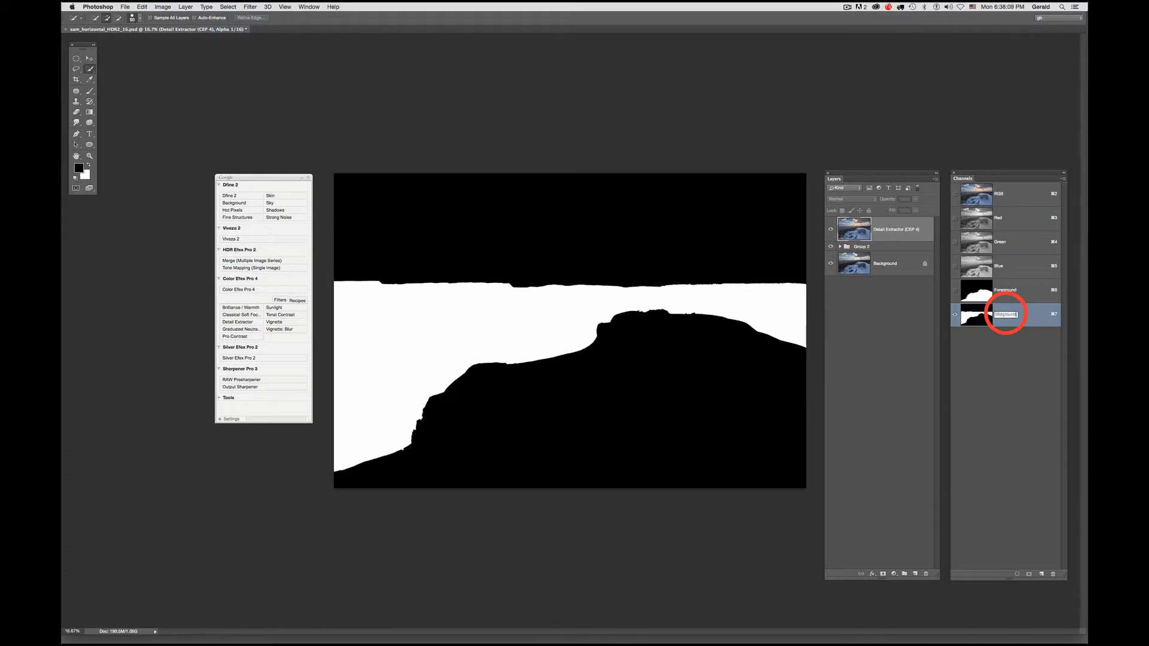
- Name the channel masking the valley Midground and return to the RGB composite
key(Return)
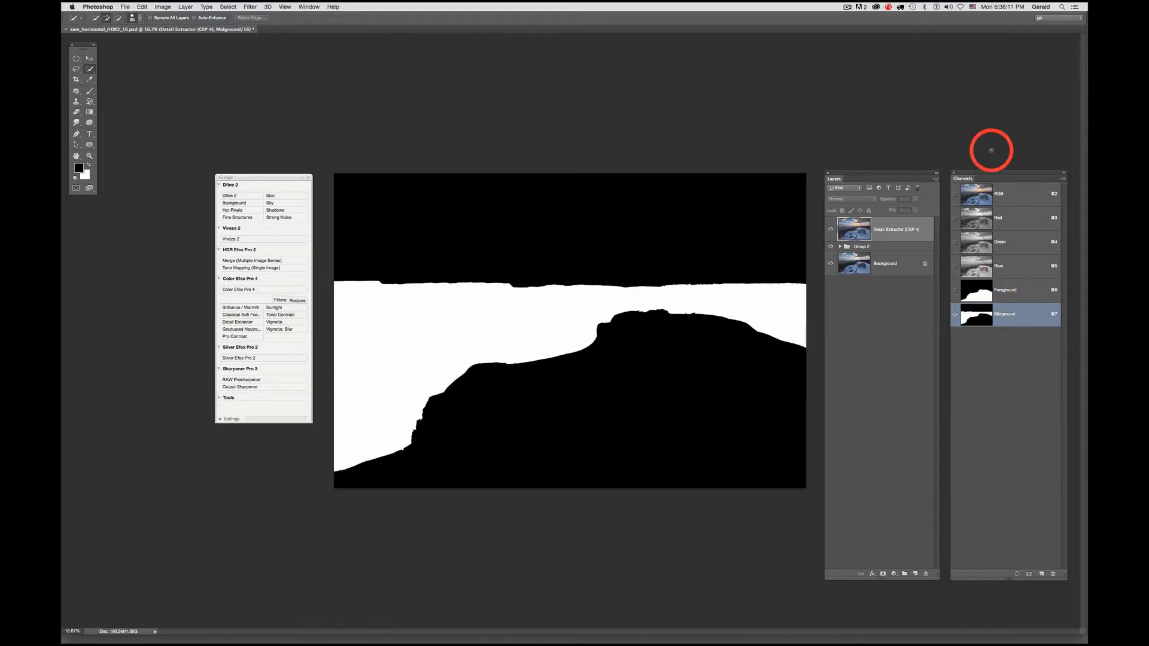
click(977, 195)
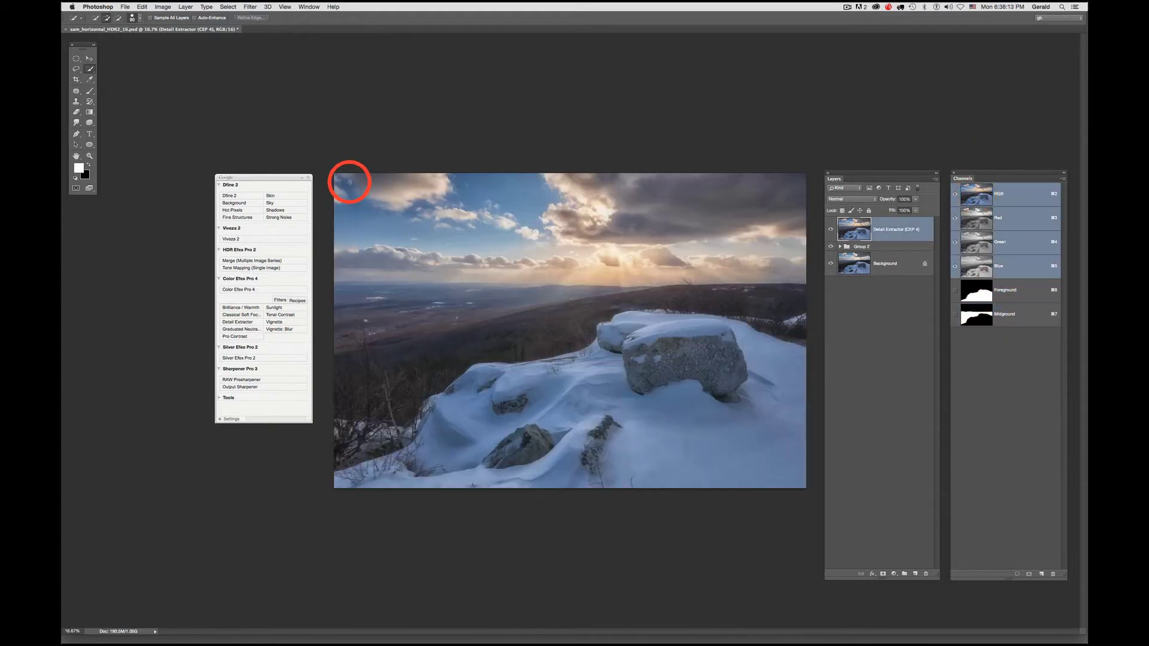
- Select the sky with the Quick Selection tool, save the selection as a channel named Sky, and return to the RGB composite
mouse_move(338, 177)
mouse_down()
mouse_move(403, 218)
mouse_move(399, 237)
mouse_move(442, 279)
mouse_move(414, 276)
mouse_move(585, 273)
mouse_move(710, 252)
mouse_move(761, 263)
mouse_move(786, 228)
mouse_up()
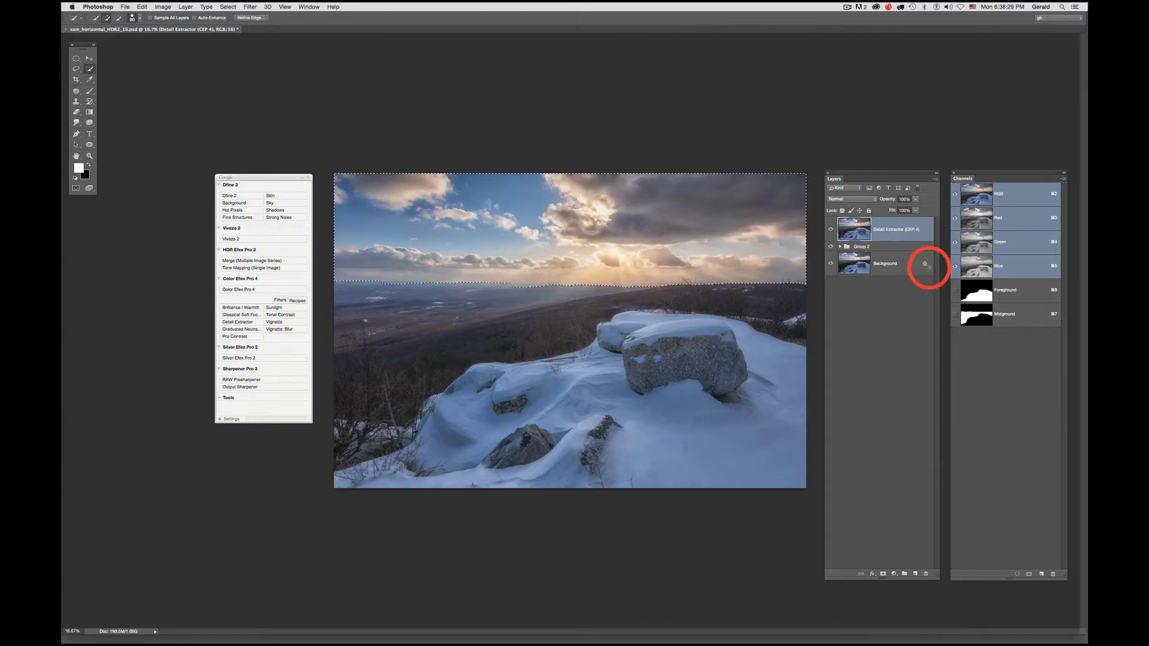
click(1028, 574)
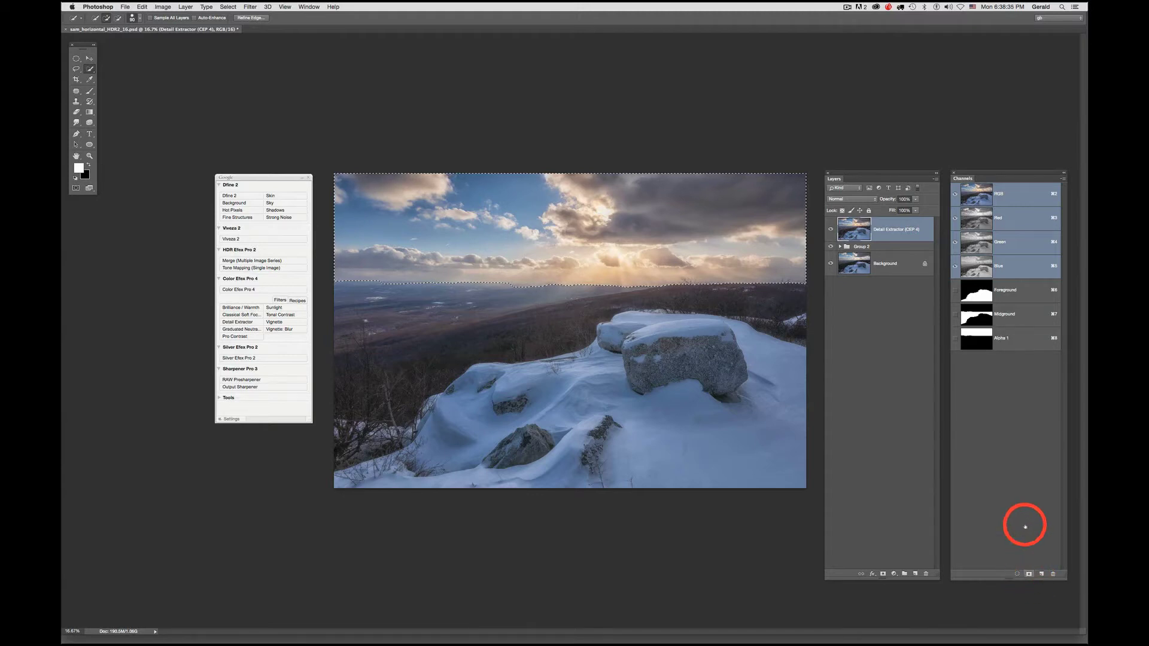
double_click(1003, 339)
key(super+d)
click(1001, 338)
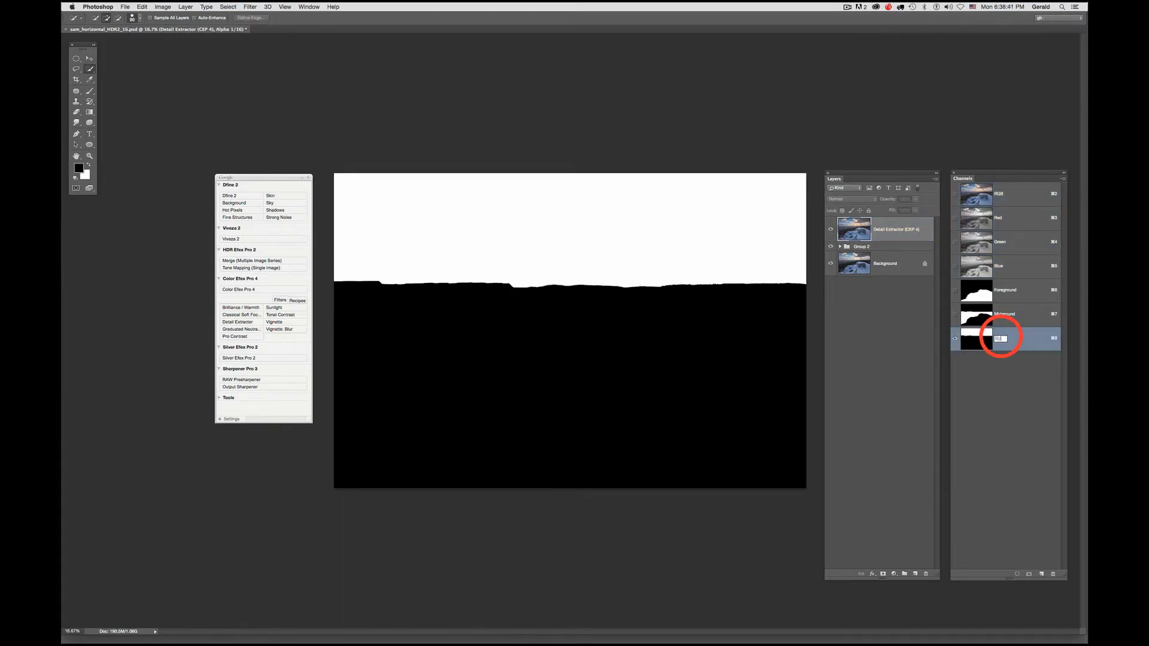
click(887, 241)
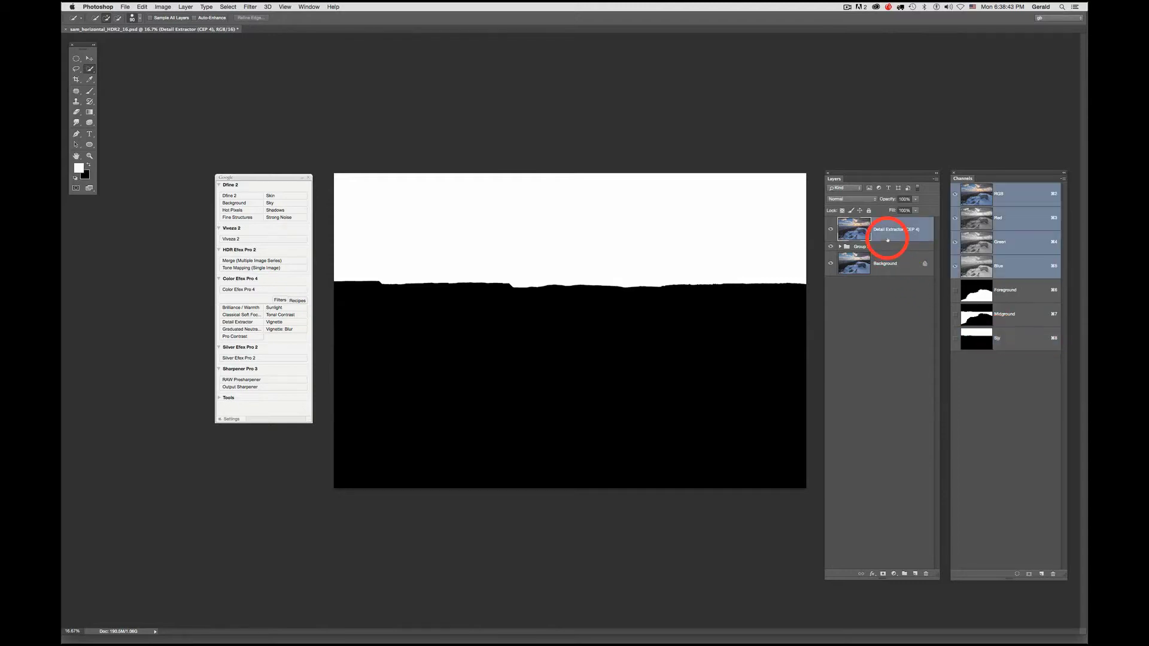
click(982, 191)
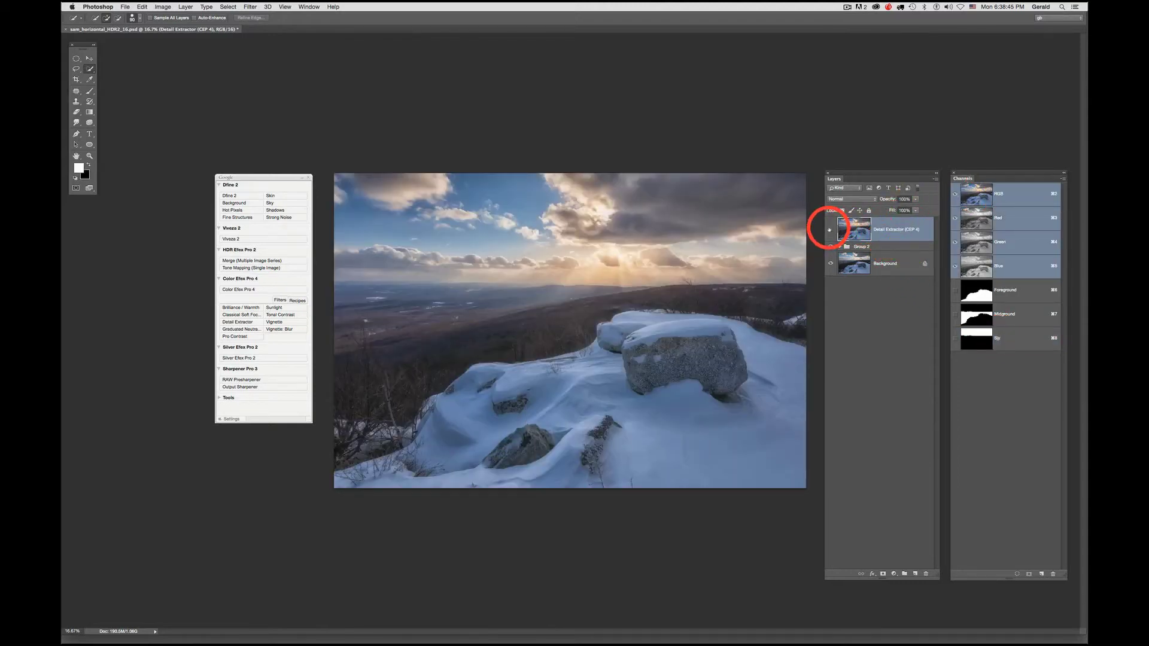
- Check the Detail Extractor layer's effect by hiding and showing it, and duplicate the layer twice
click(829, 230)
click(830, 230)
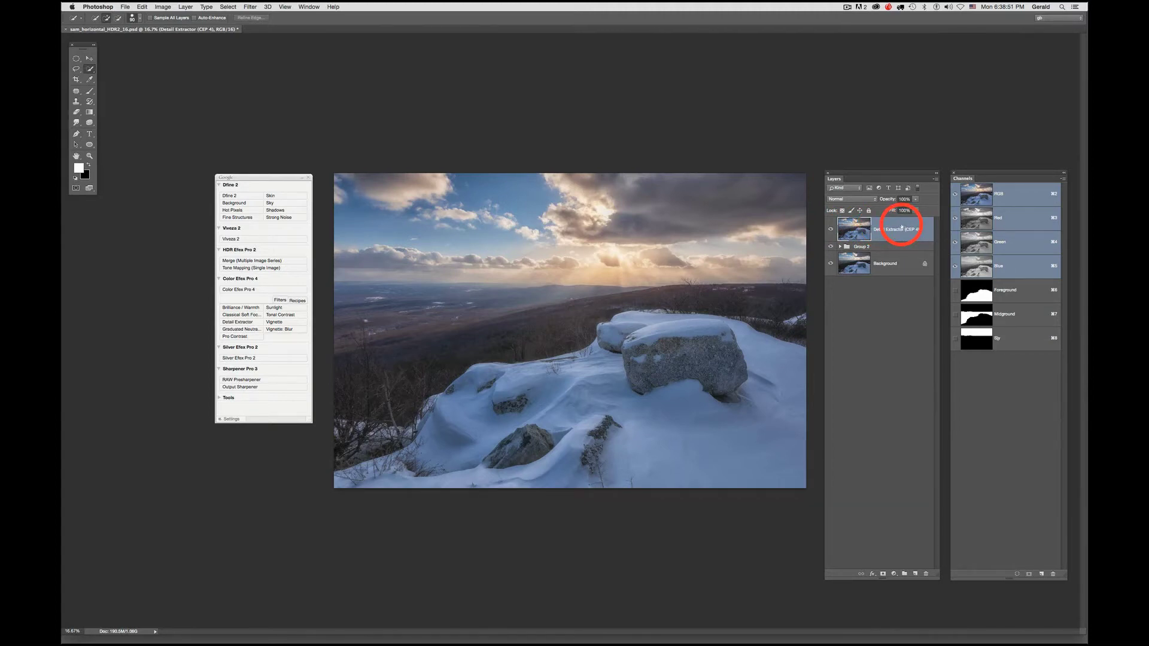
key(super+j)
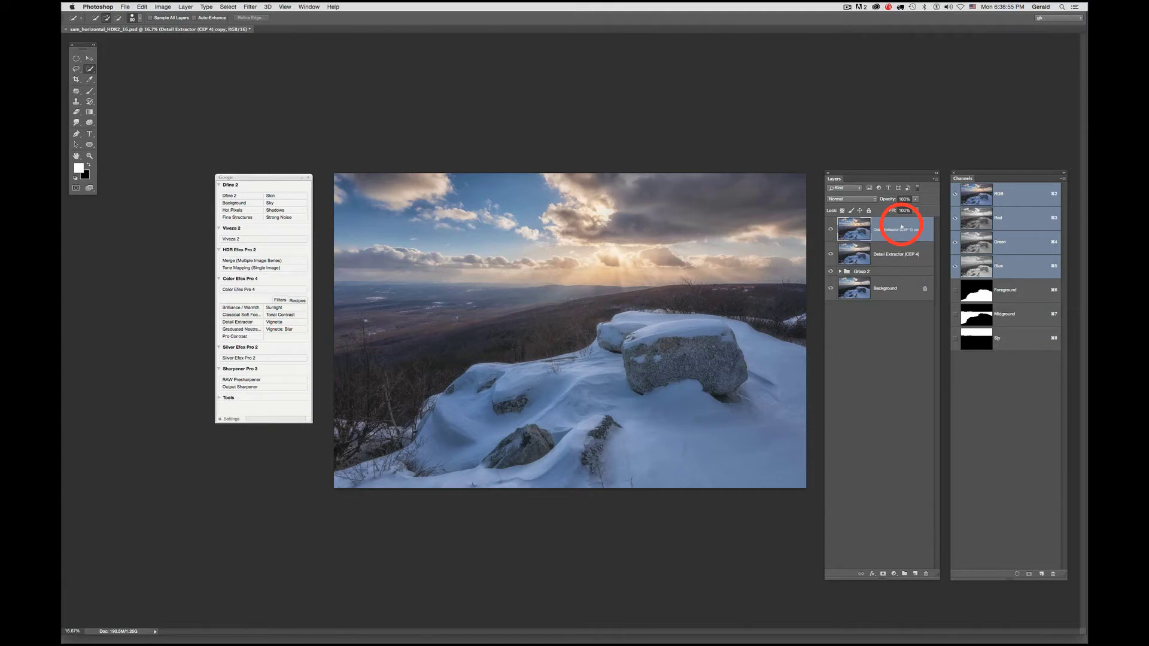
key(super+j)
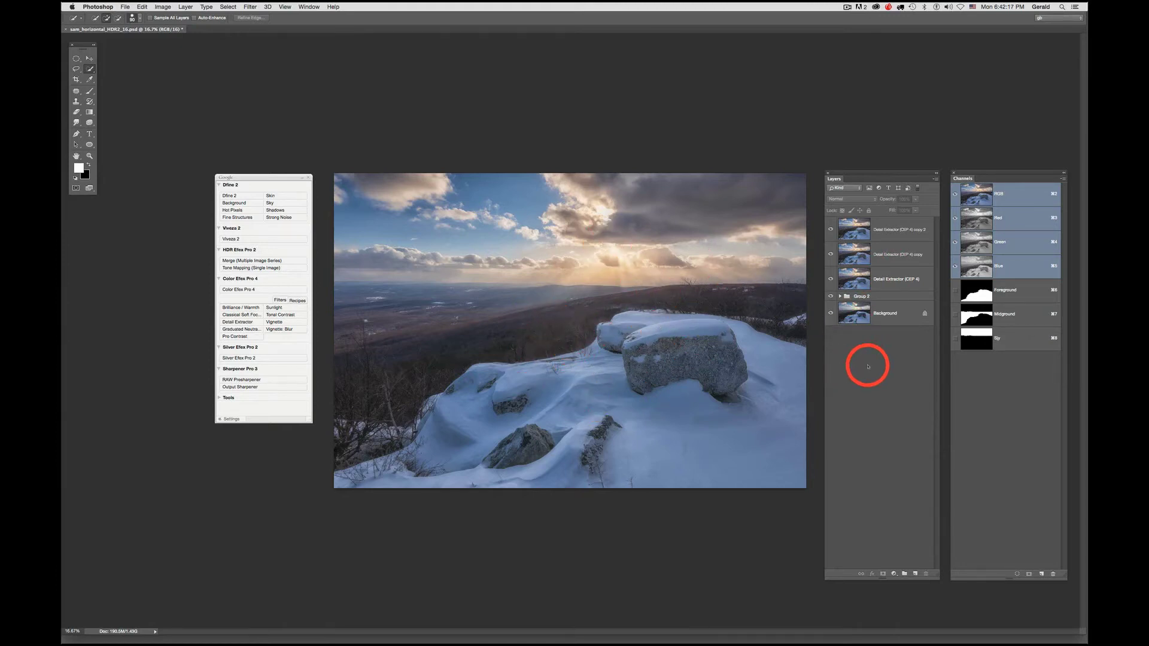
- Make the lowest Detail Extractor layer active and load the Foreground channel as a selection
click(904, 279)
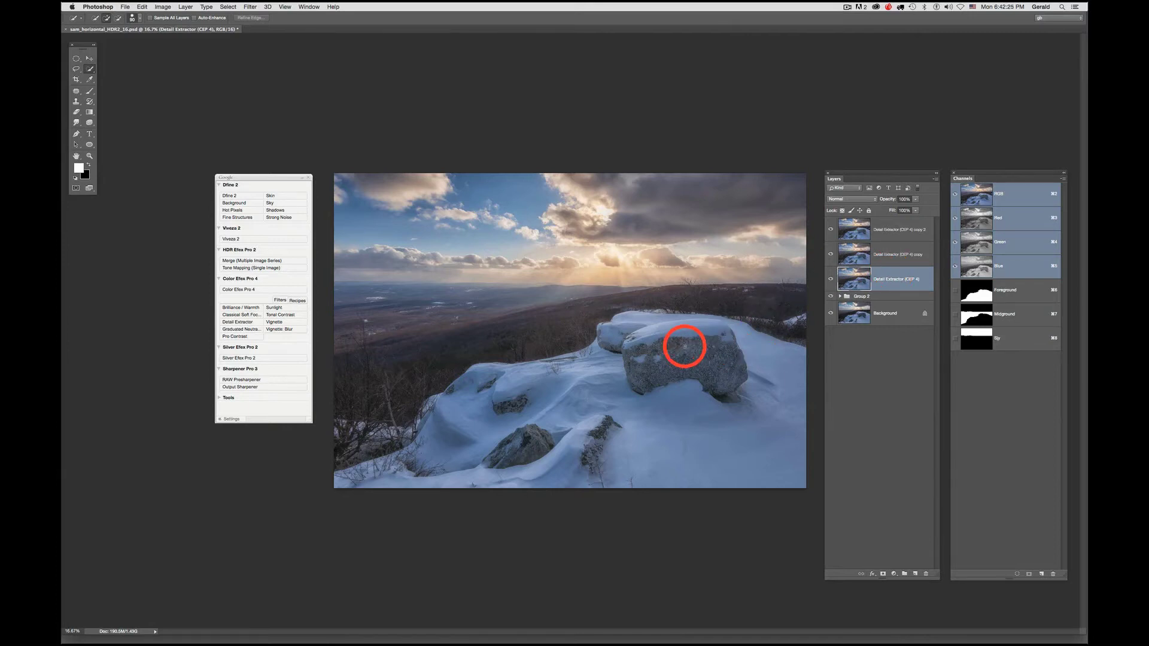
click(1008, 292)
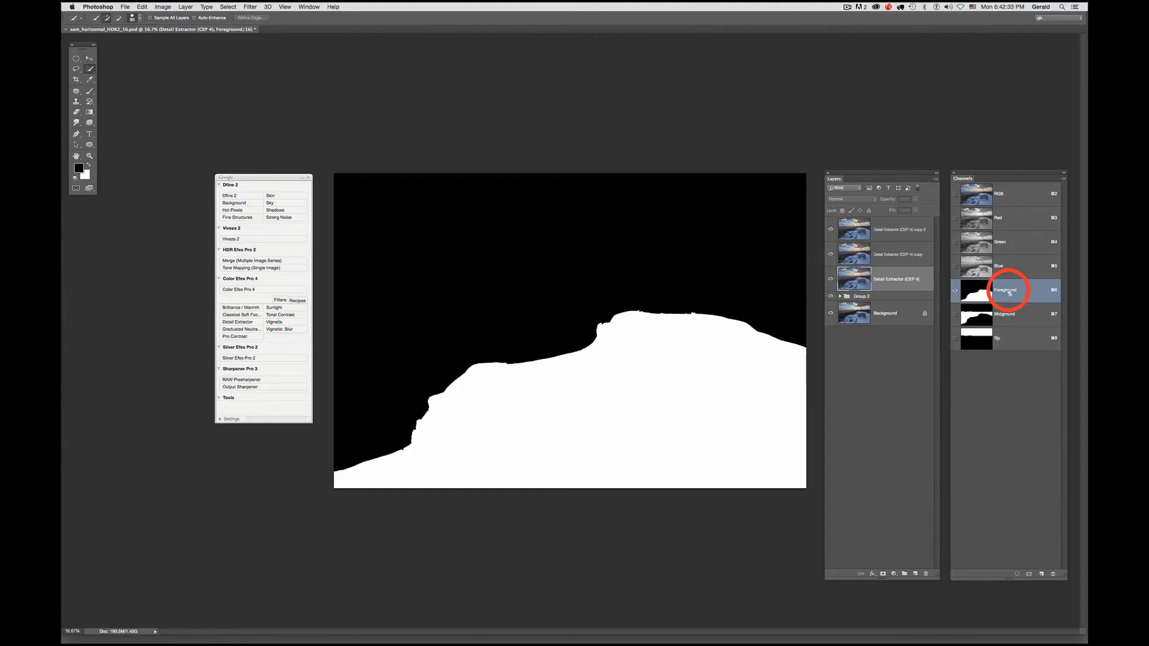
super+click(1009, 292)
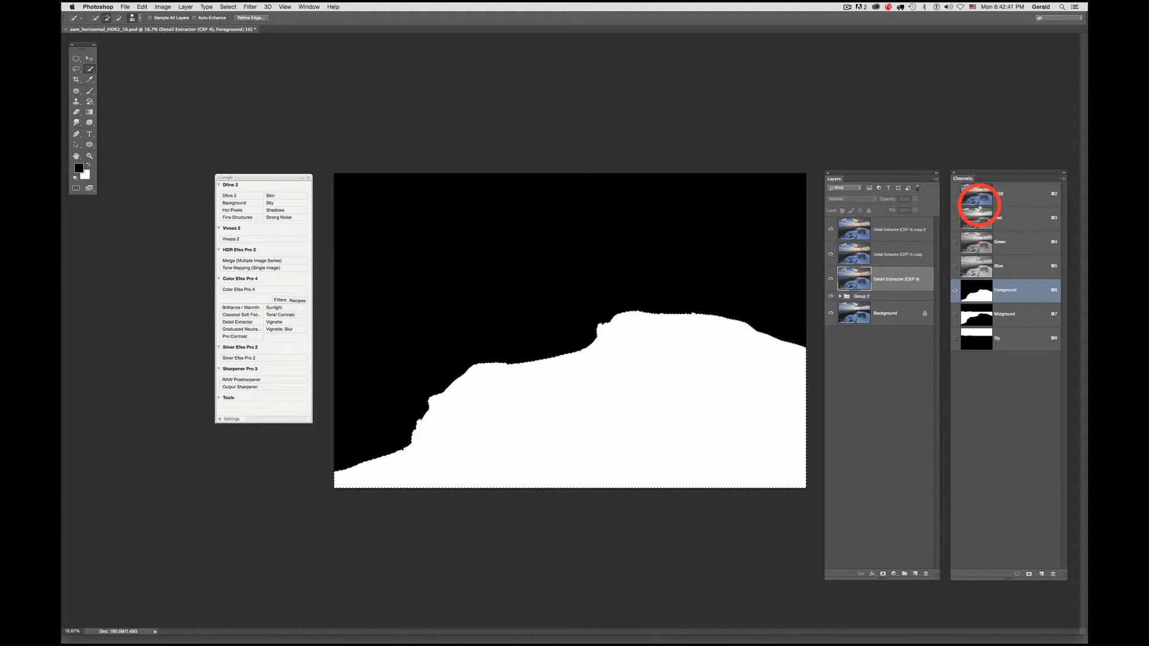
- Mask the lowest Detail Extractor layer with the loaded Foreground selection
click(888, 279)
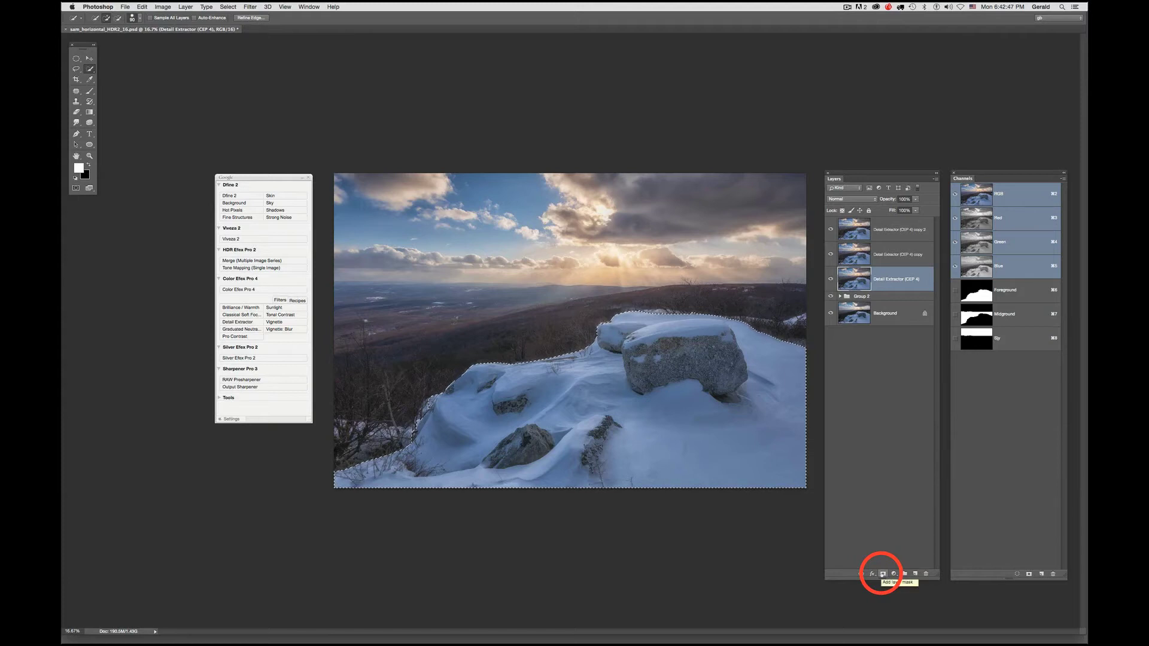
click(883, 574)
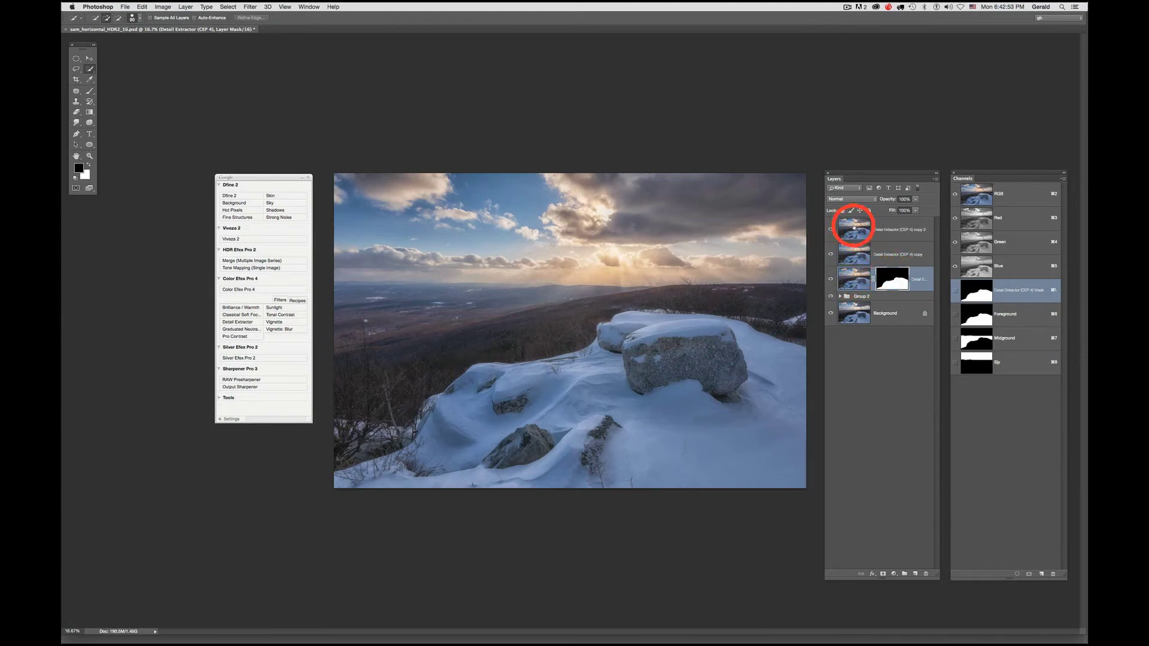
- Load the Midground channel as a selection and use it to mask the middle Detail Extractor layer
click(897, 253)
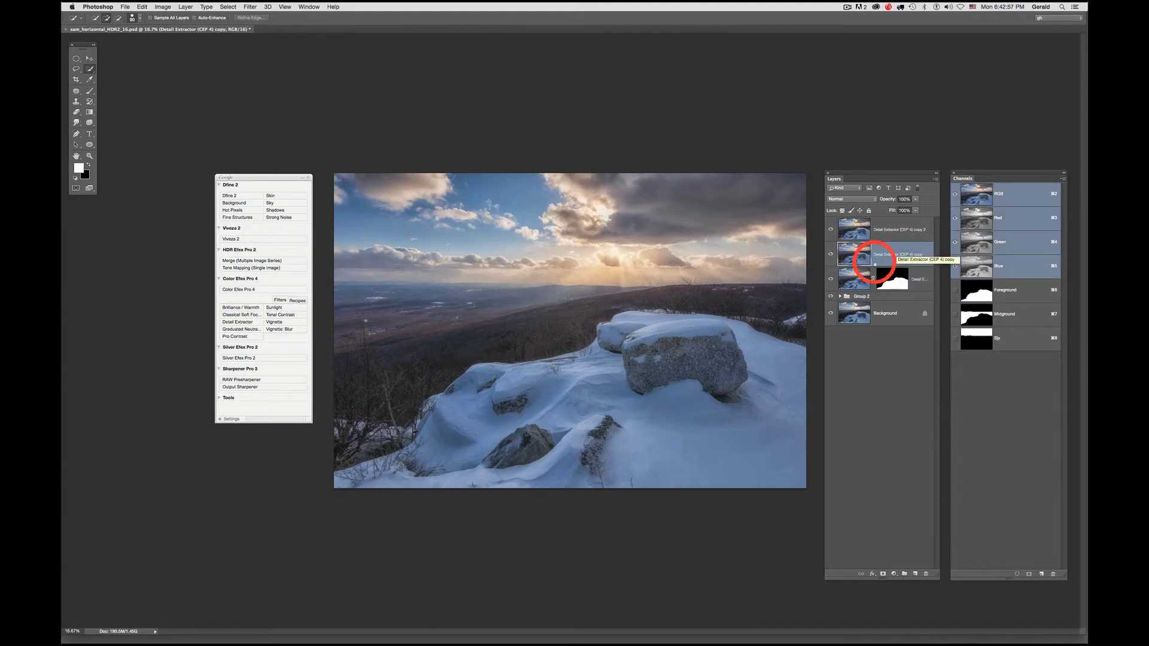
click(1017, 315)
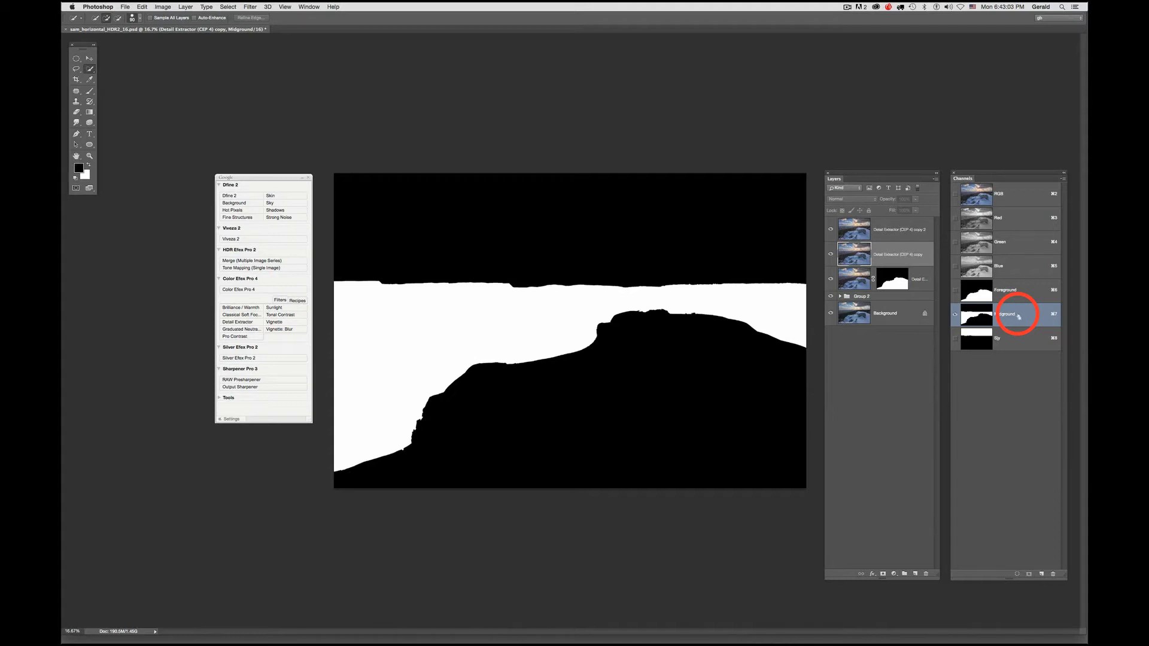
super+click(1018, 317)
click(881, 254)
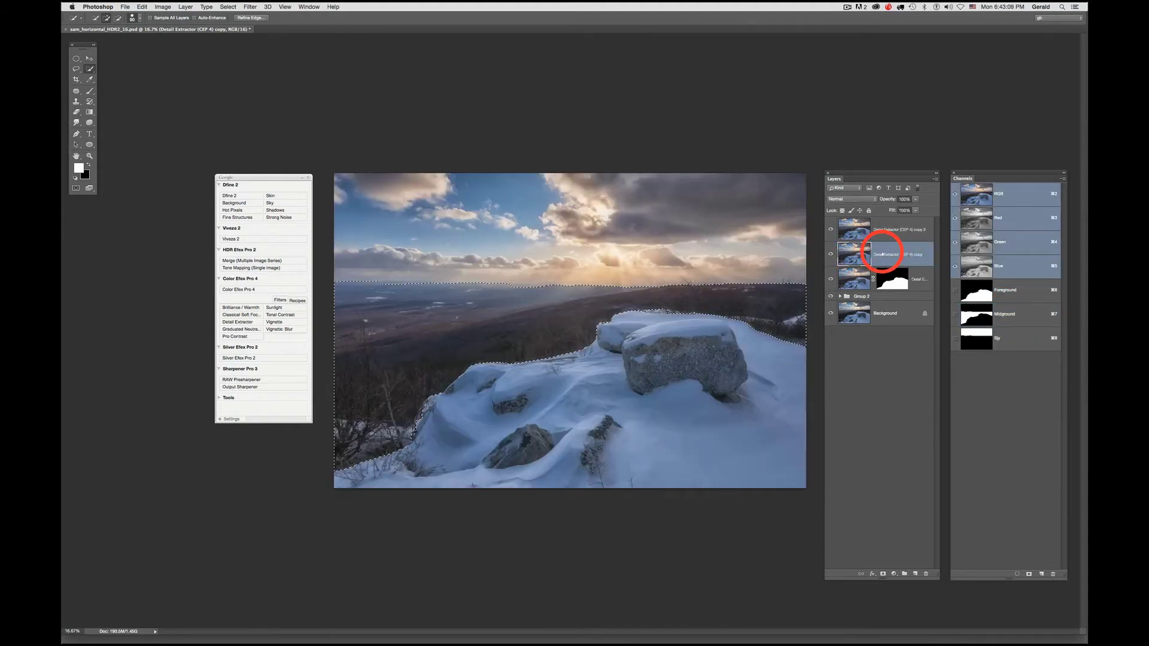
click(882, 574)
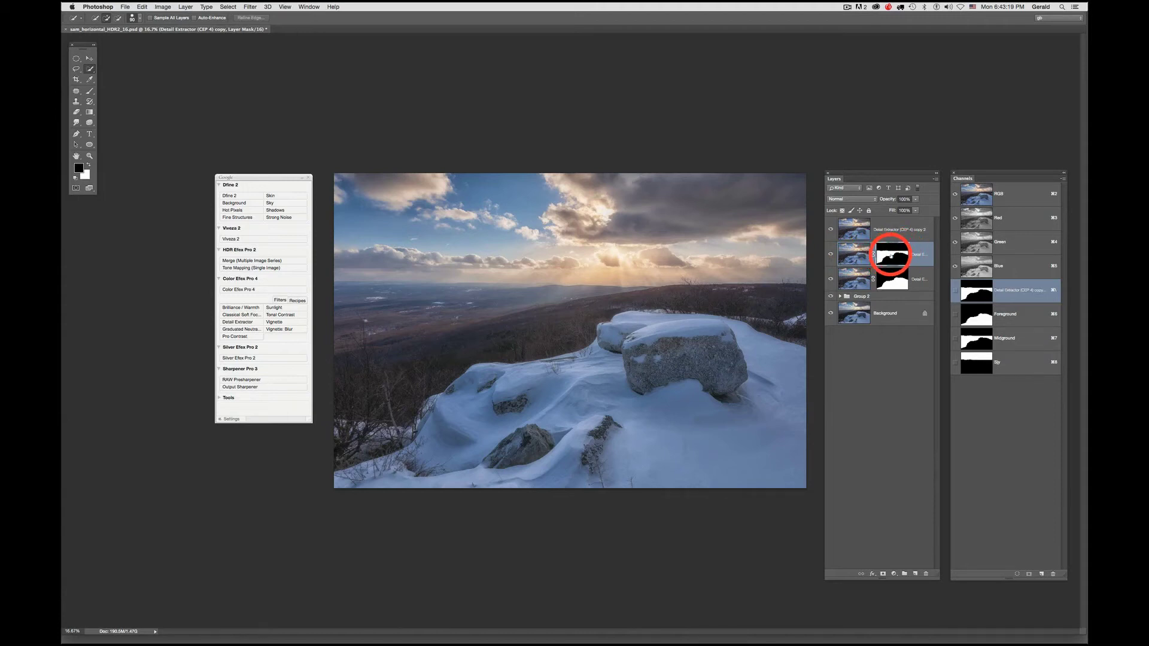
- Load the Sky channel as a selection and use it to mask the uppermost Detail Extractor layer
click(897, 228)
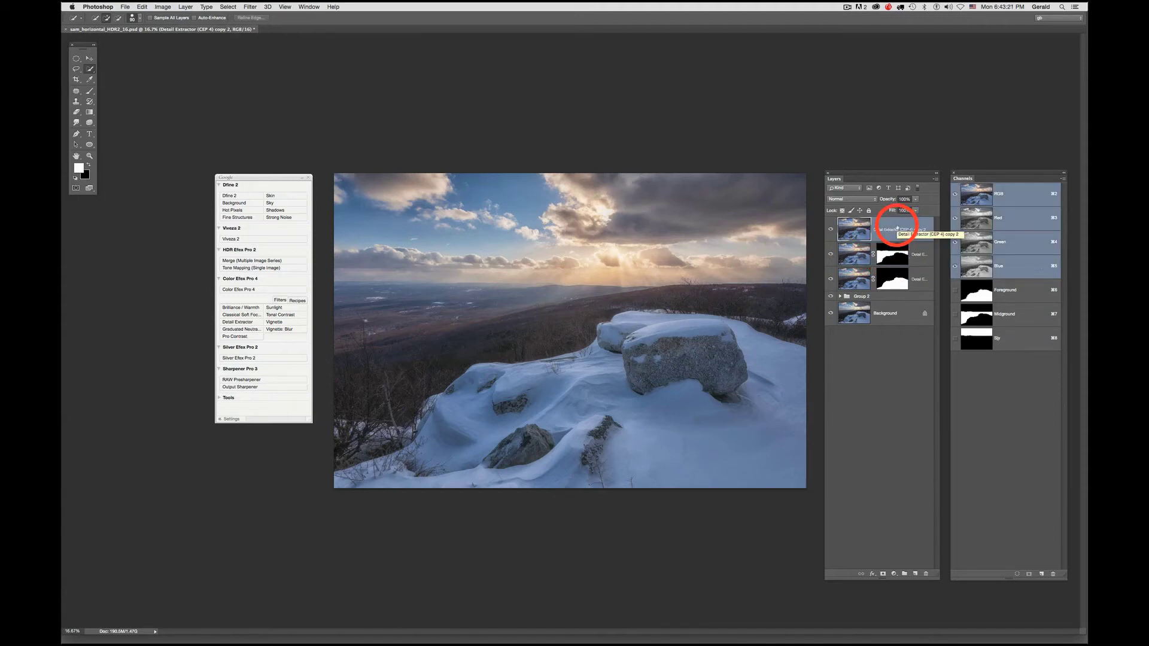
click(1013, 341)
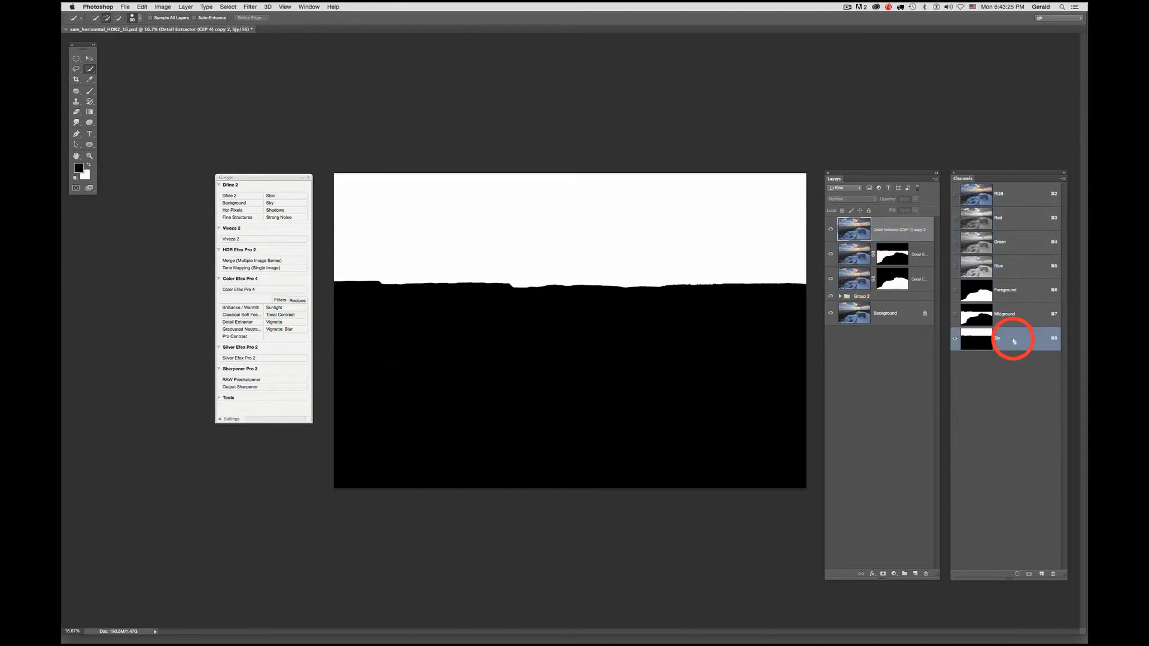
super+click(1013, 340)
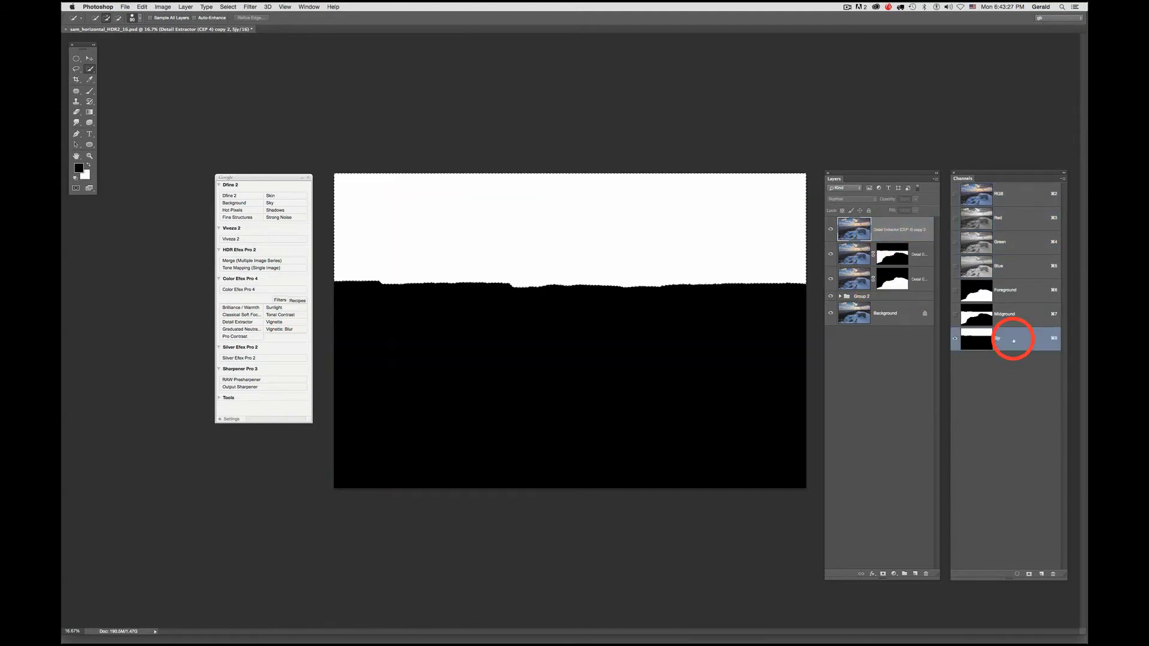
click(854, 227)
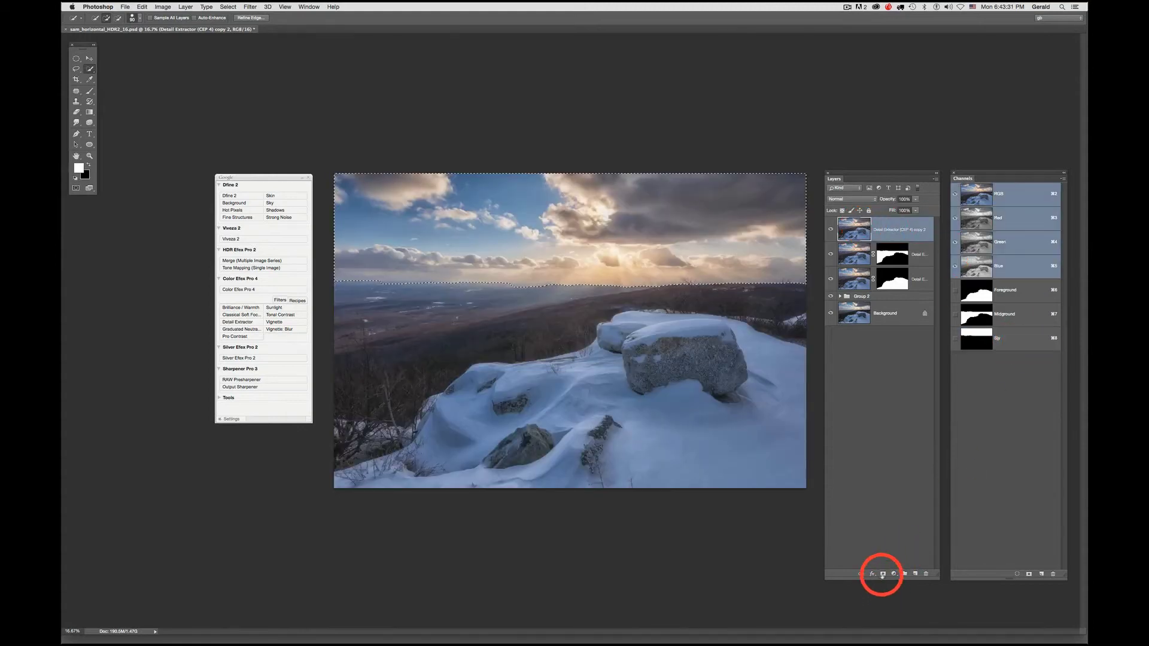
click(883, 574)
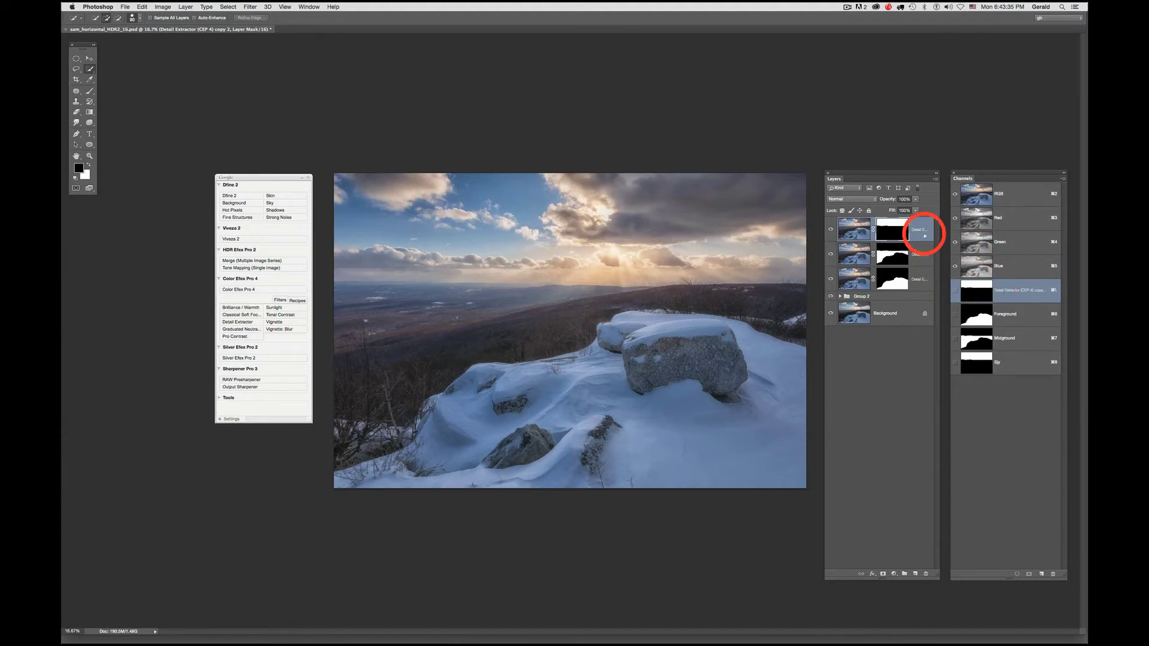
- Hide the sky and midground Detail Extractor layers and compare the foreground with its layer off and on
click(830, 256)
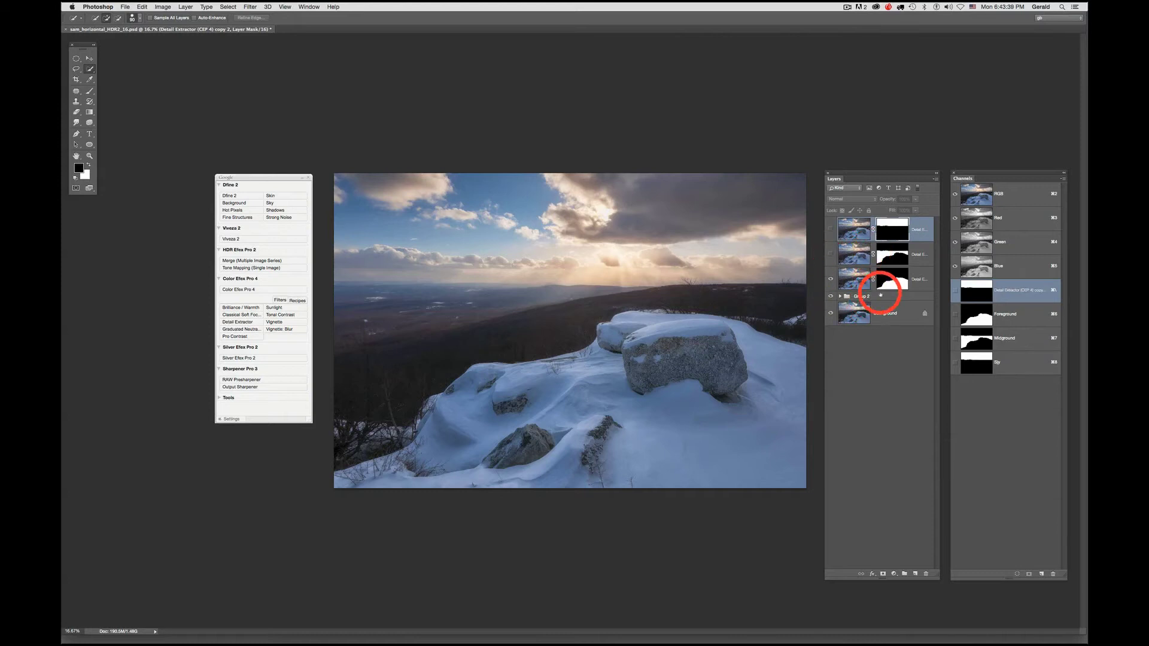
click(831, 279)
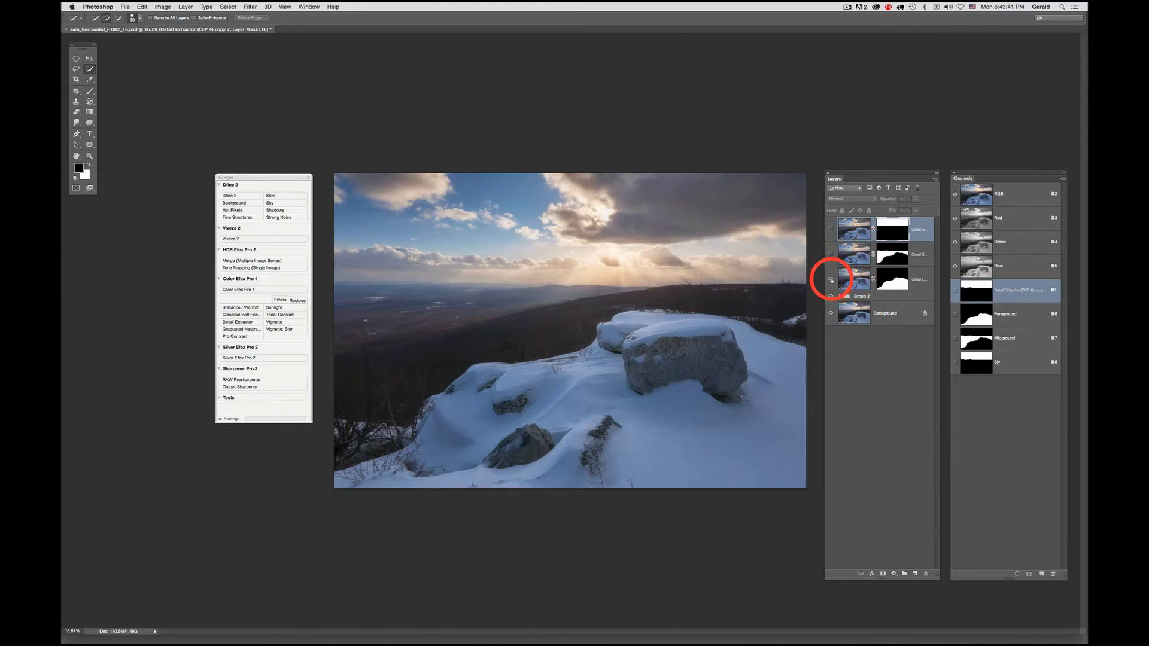
click(830, 279)
- Reduce the opacity of the foreground Detail Extractor layer to about 44%
click(899, 279)
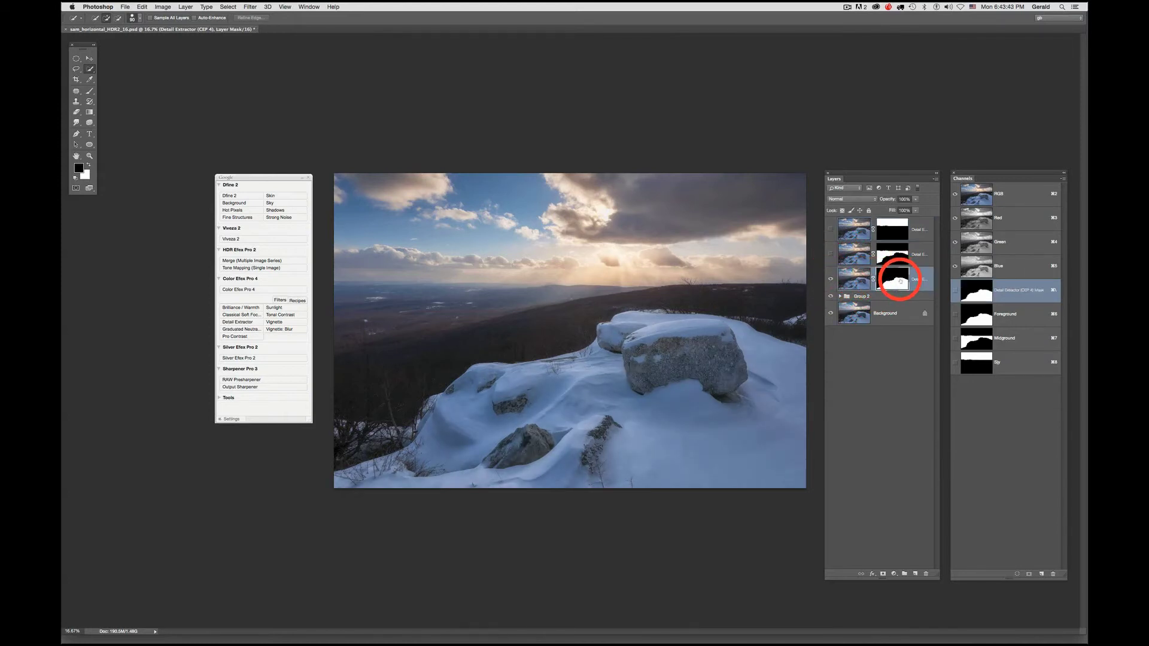
click(915, 200)
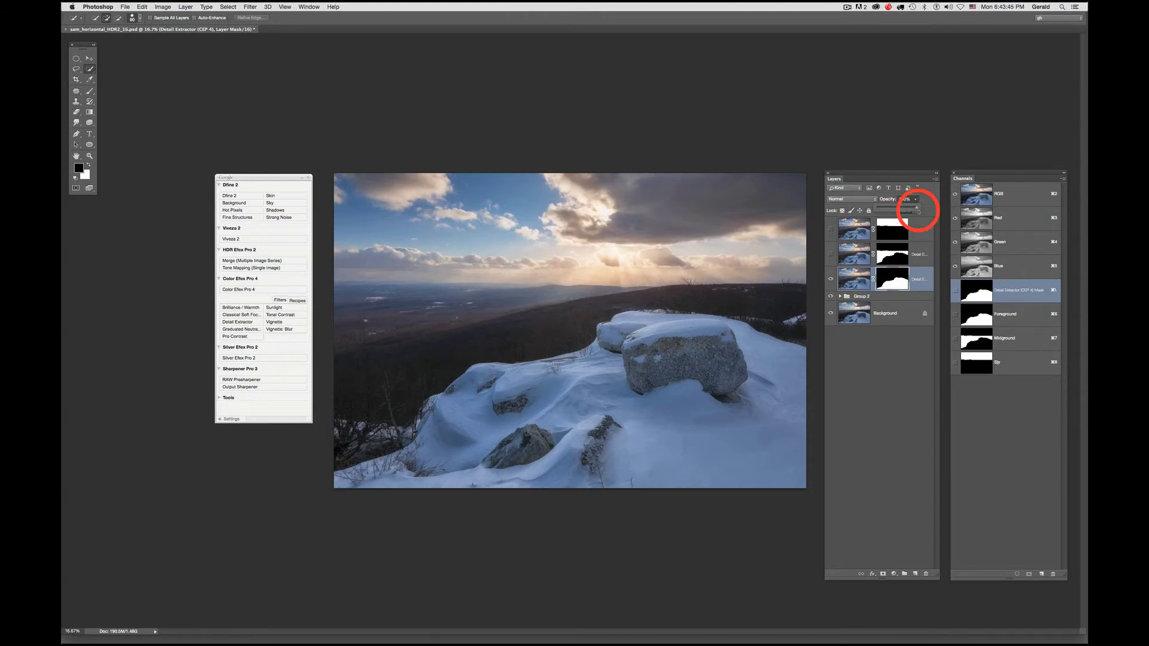
mouse_move(917, 209)
mouse_down()
mouse_move(868, 209)
mouse_move(909, 210)
mouse_move(896, 213)
mouse_up()
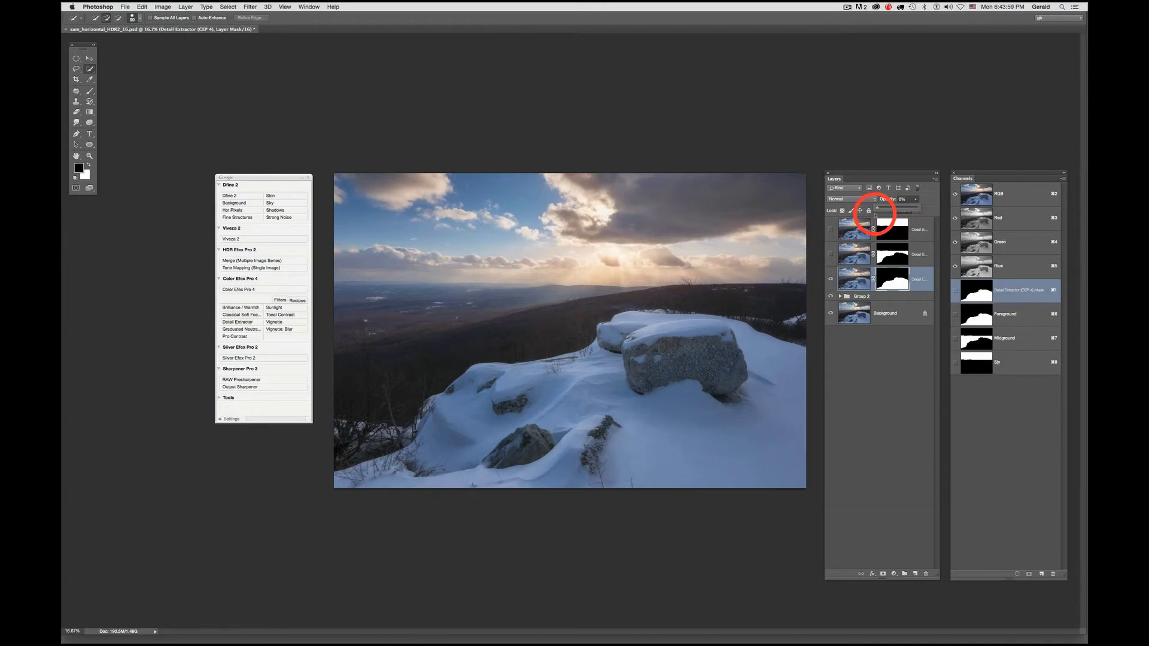
drag(874, 215, 886, 217)
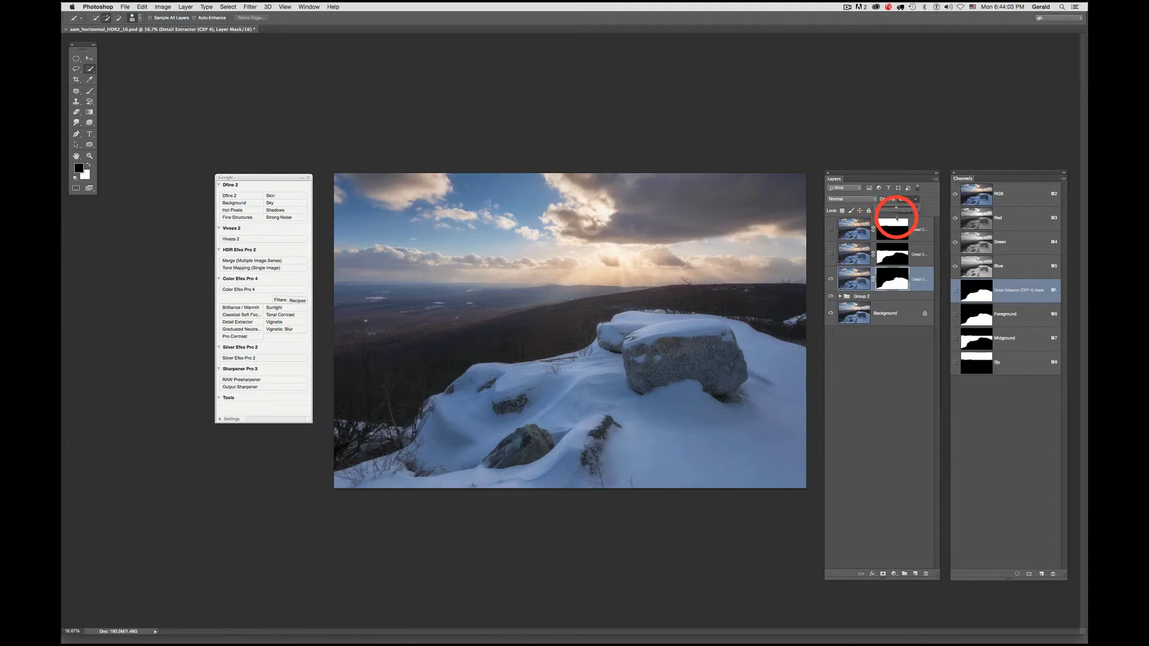
mouse_move(897, 217)
mouse_down()
mouse_move(924, 220)
mouse_move(895, 223)
mouse_up()
- Show the midground Detail Extractor layer and reduce its opacity to about 66%
click(892, 255)
click(830, 256)
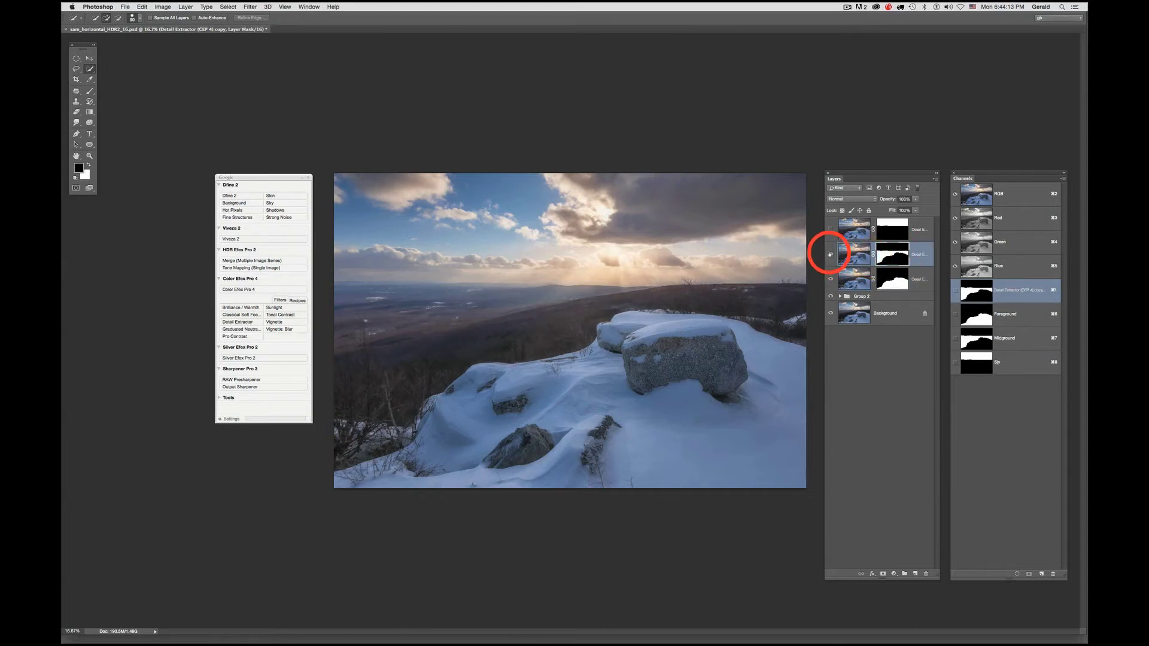
click(900, 260)
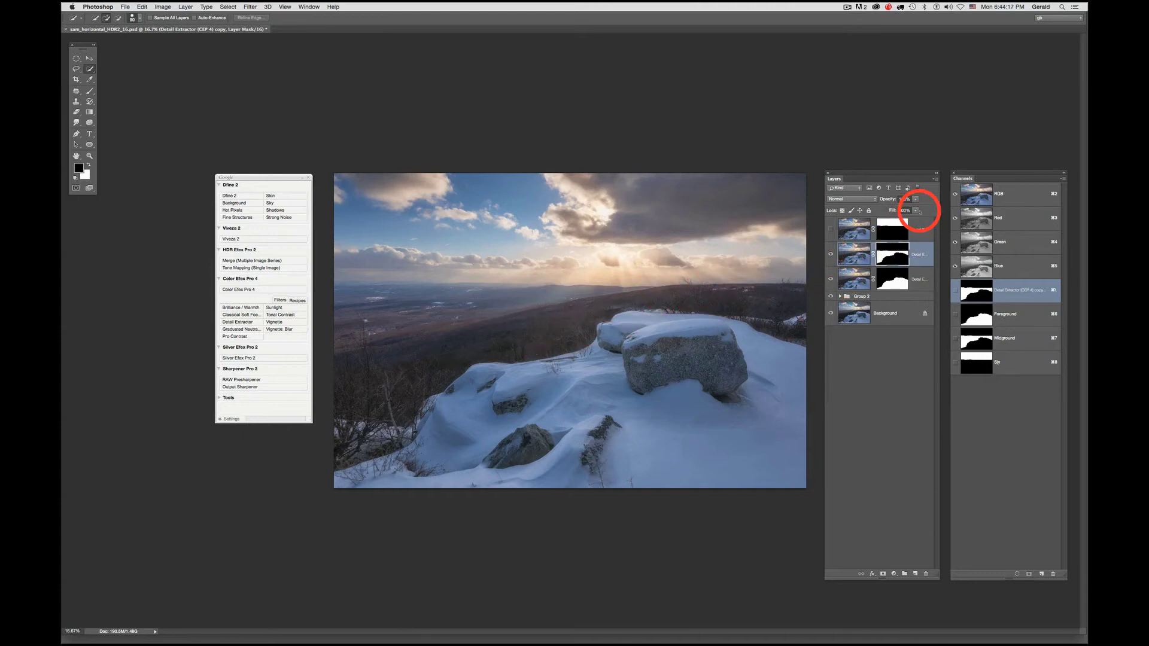
click(916, 199)
drag(915, 208, 904, 209)
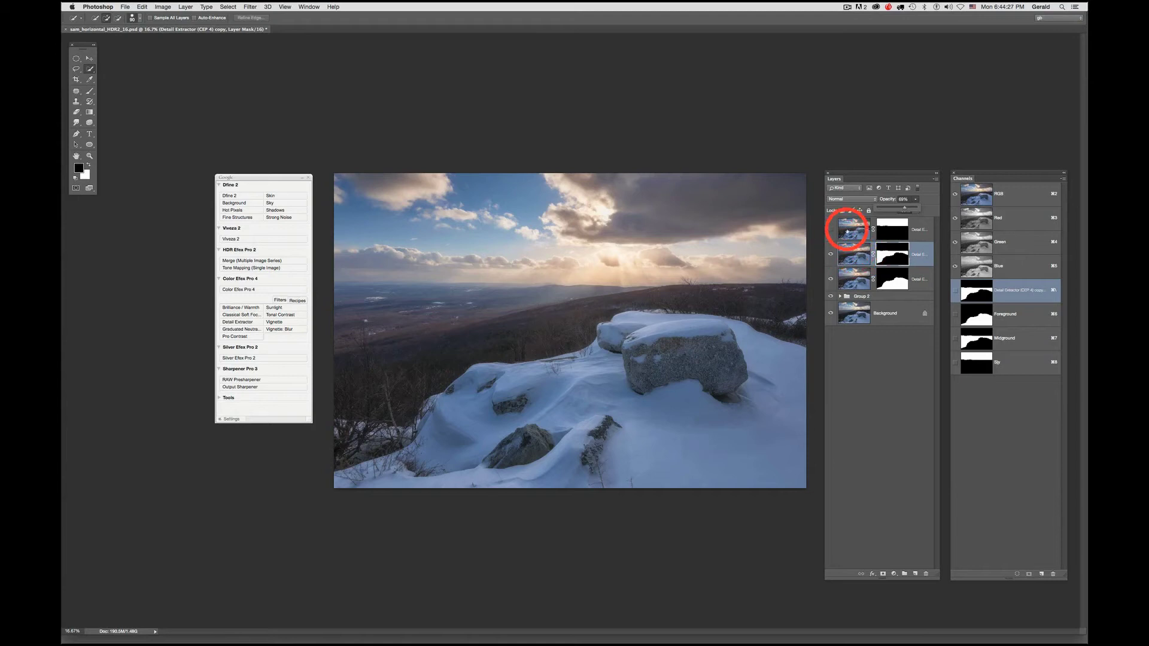
- Show the sky Detail Extractor layer, compare the sky with it off and on, and reduce its opacity to about 32%
click(845, 230)
click(831, 230)
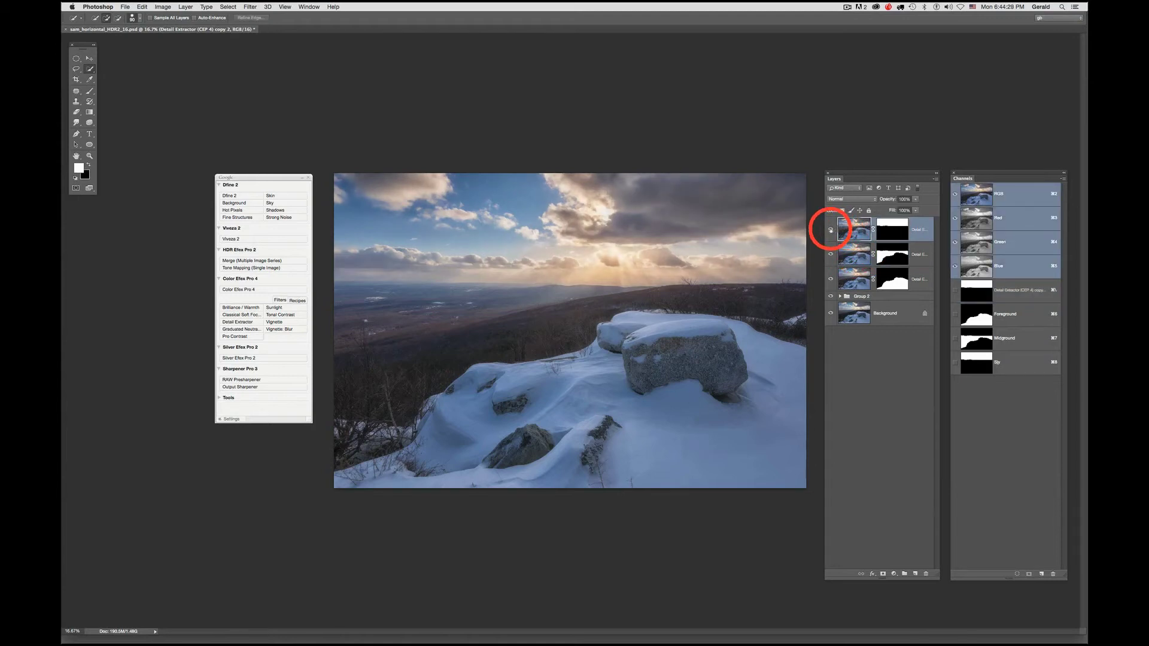
click(891, 228)
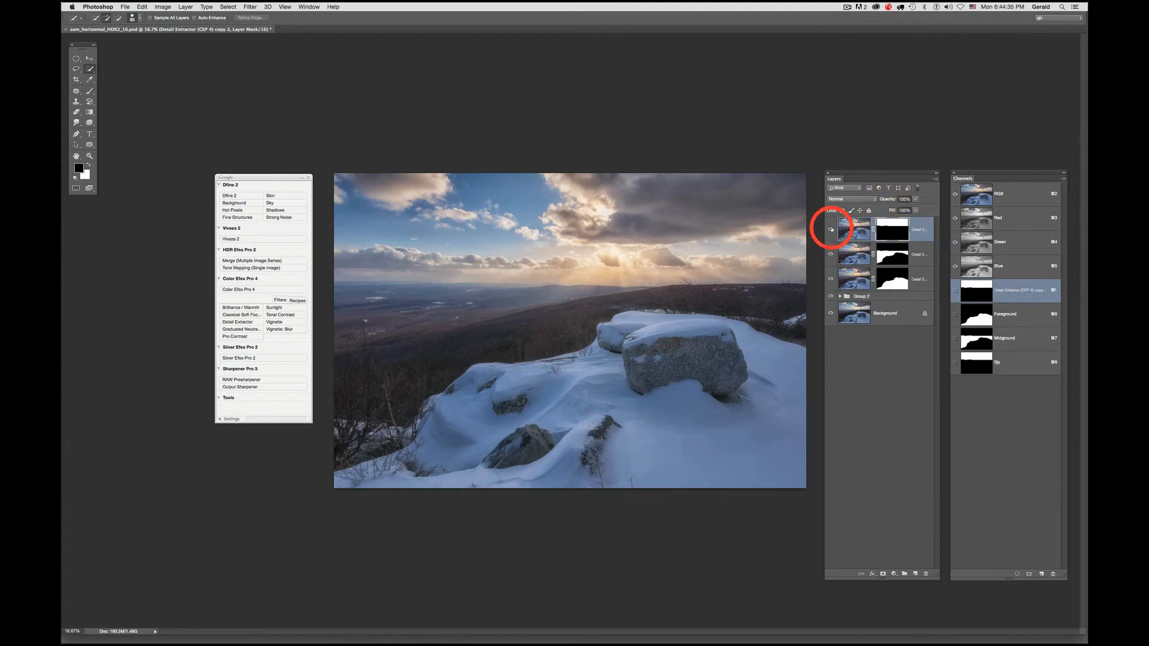
click(831, 229)
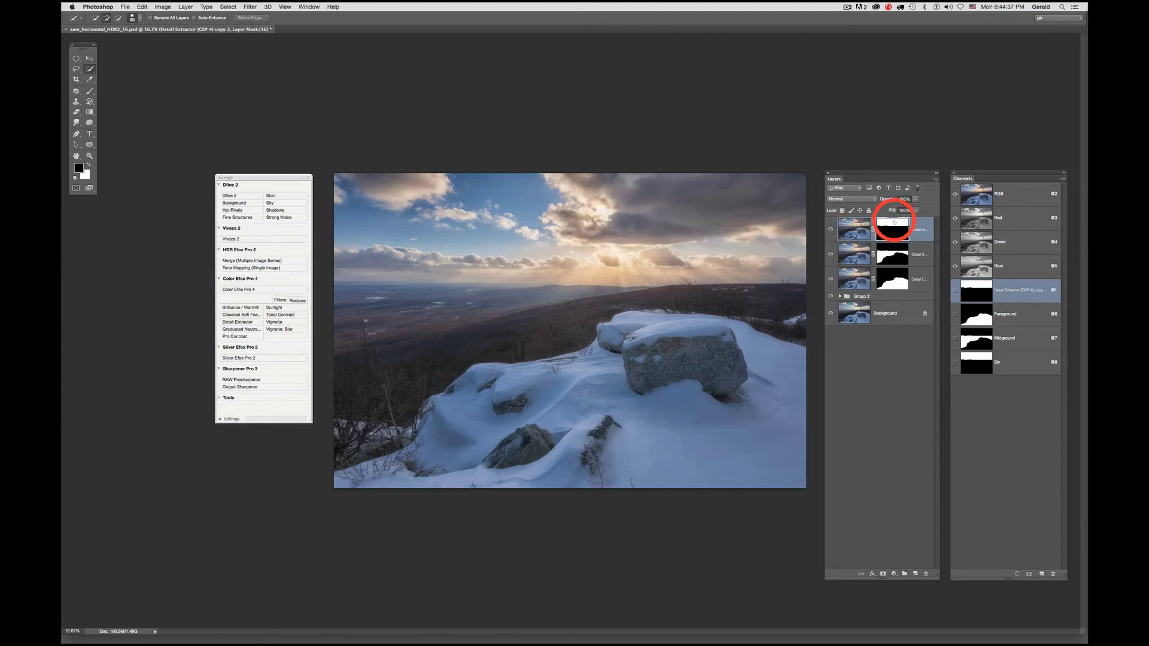
click(915, 200)
drag(914, 207, 875, 209)
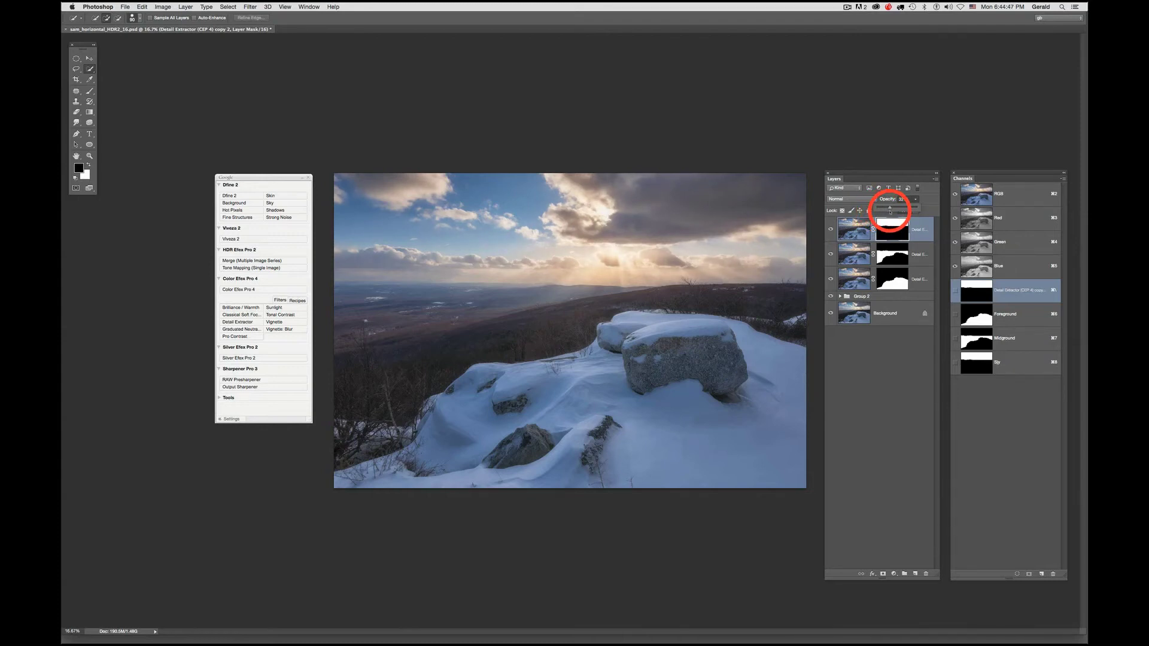
drag(890, 211, 890, 209)
click(919, 236)
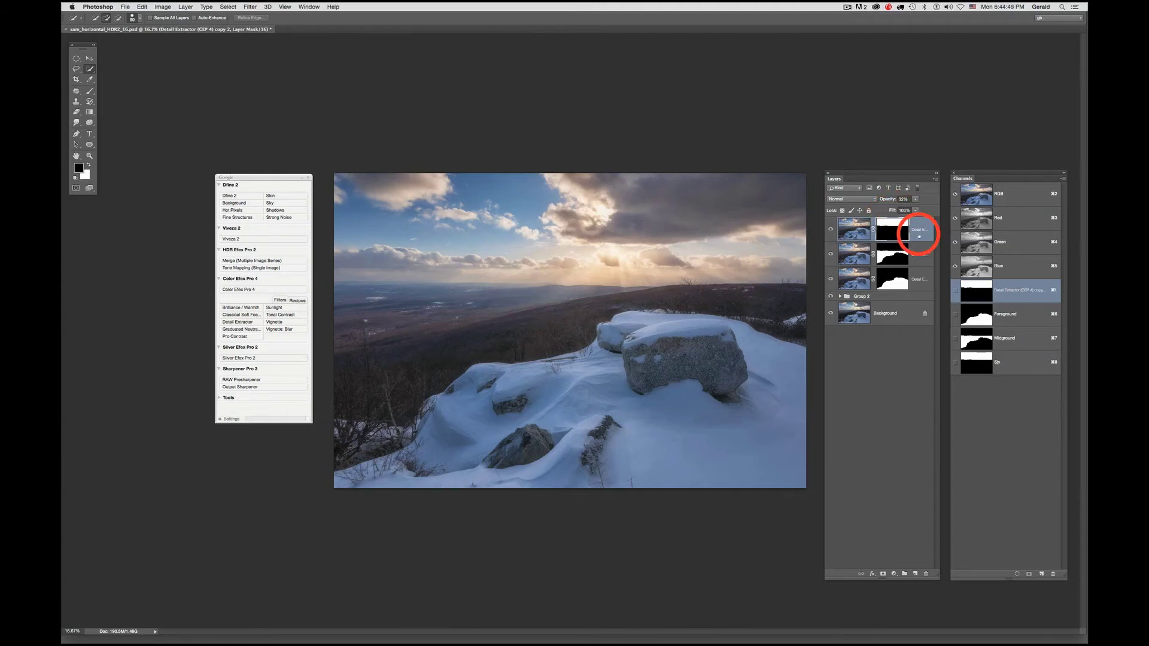
- Review the sky and midground layers' opacities, and fine-tune the foreground Detail Extractor layer's opacity to about 40%
click(892, 230)
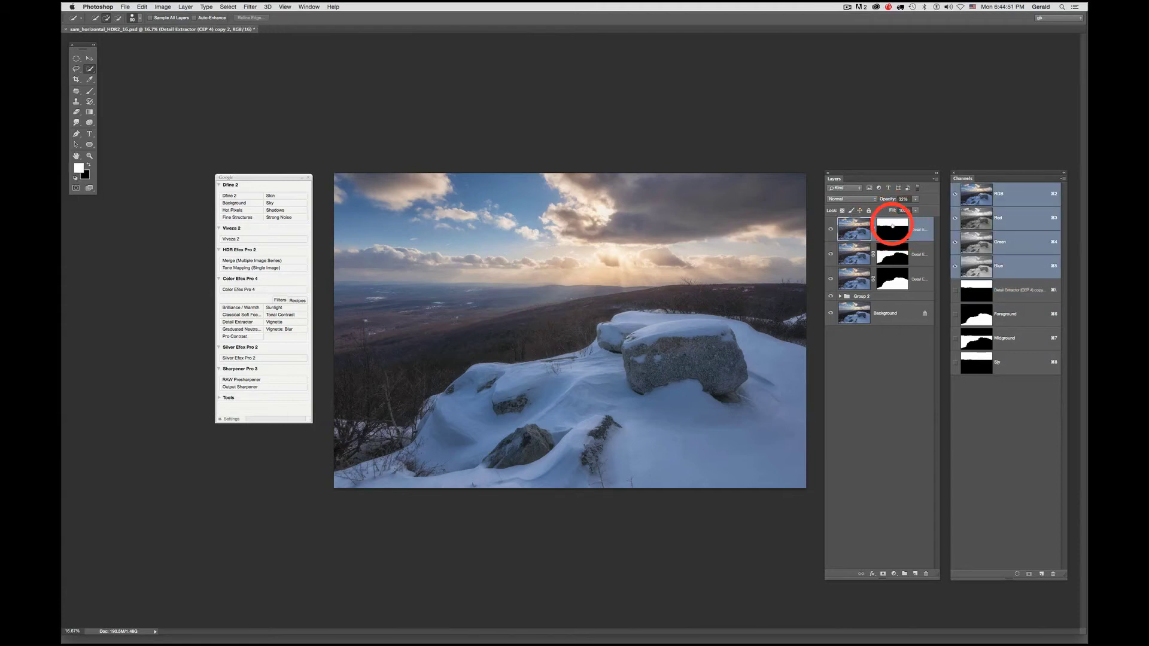
click(892, 227)
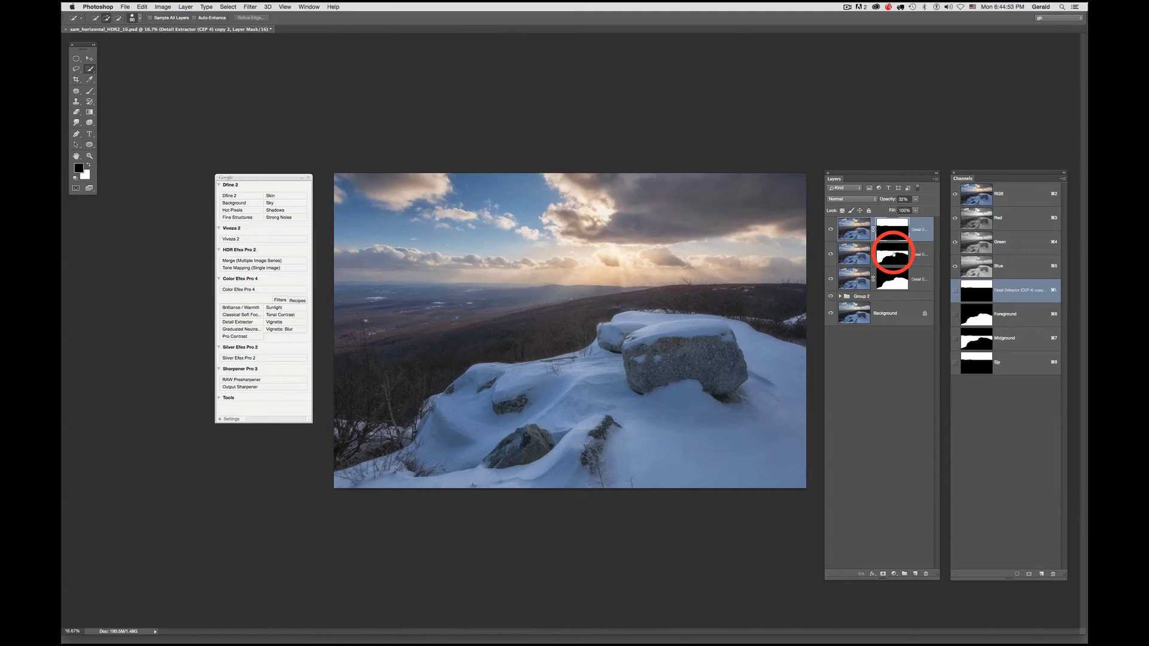
click(893, 253)
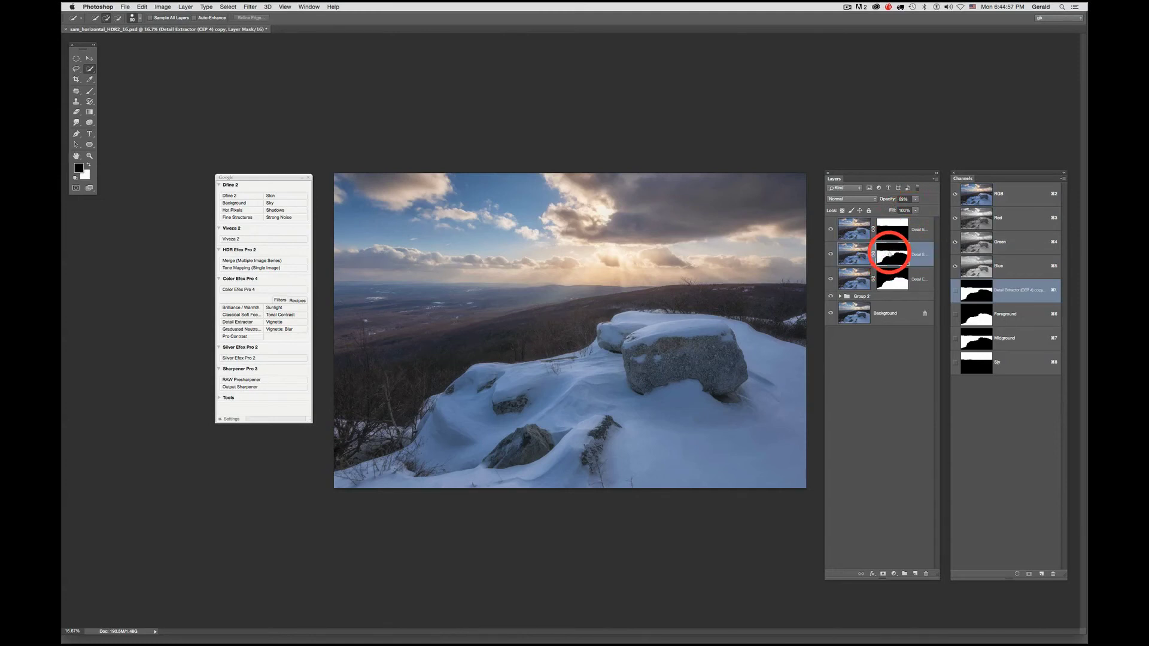
click(895, 281)
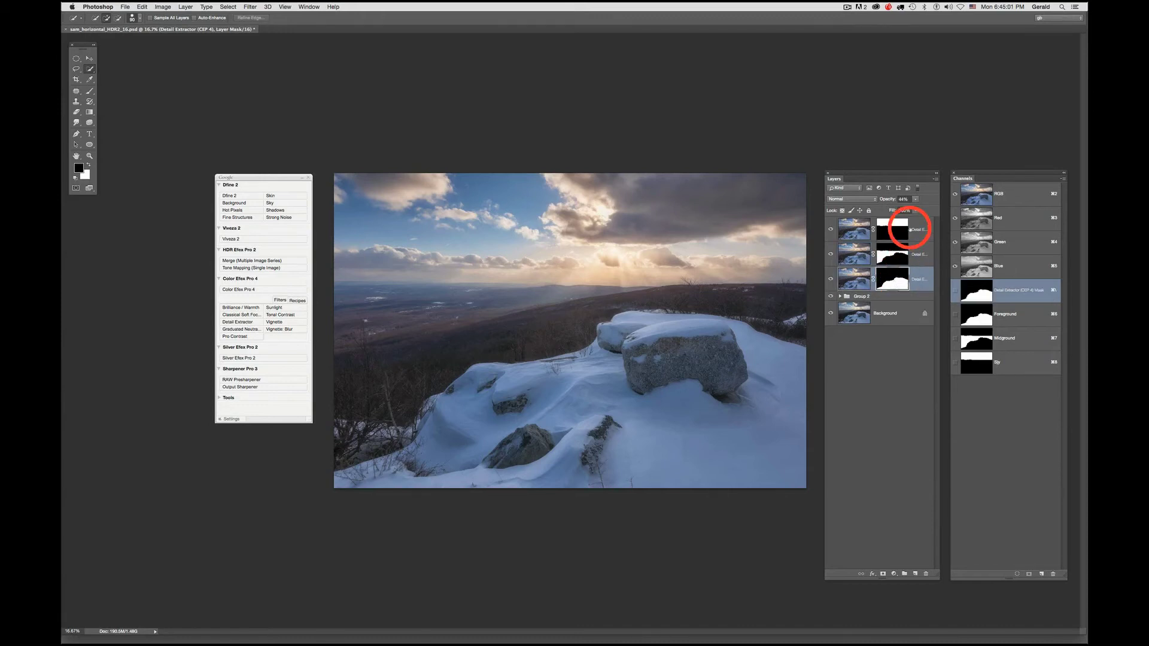
click(916, 199)
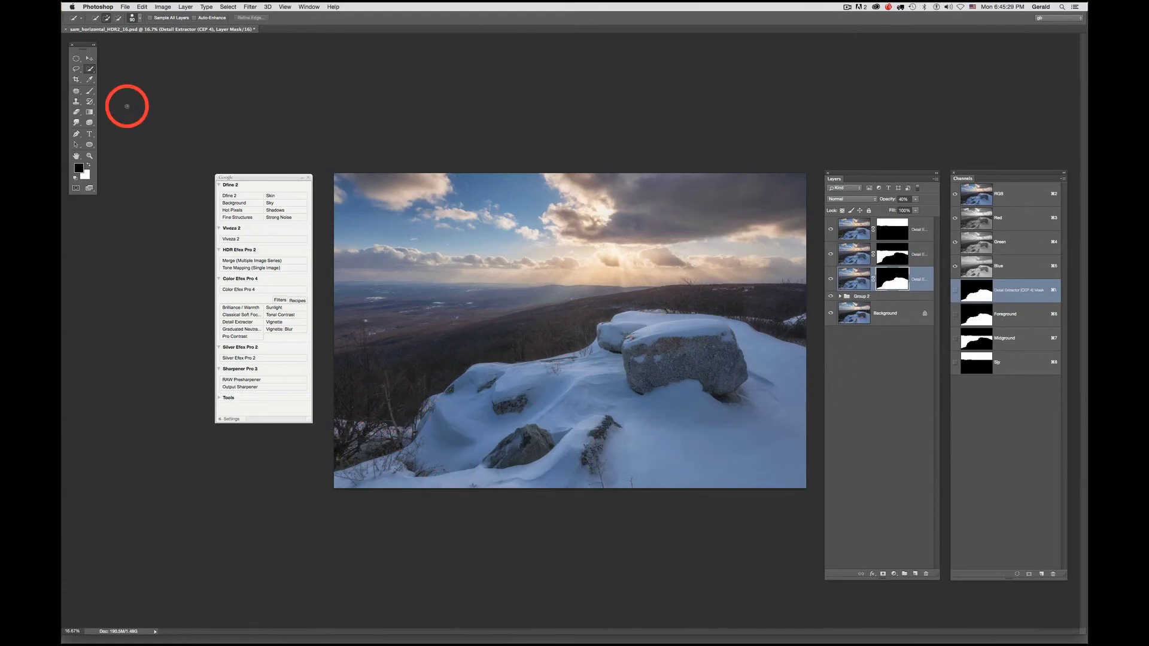
- Paint black over the lower-left part of the foreground layer's mask with the Brush tool enlarged to 1000
click(89, 91)
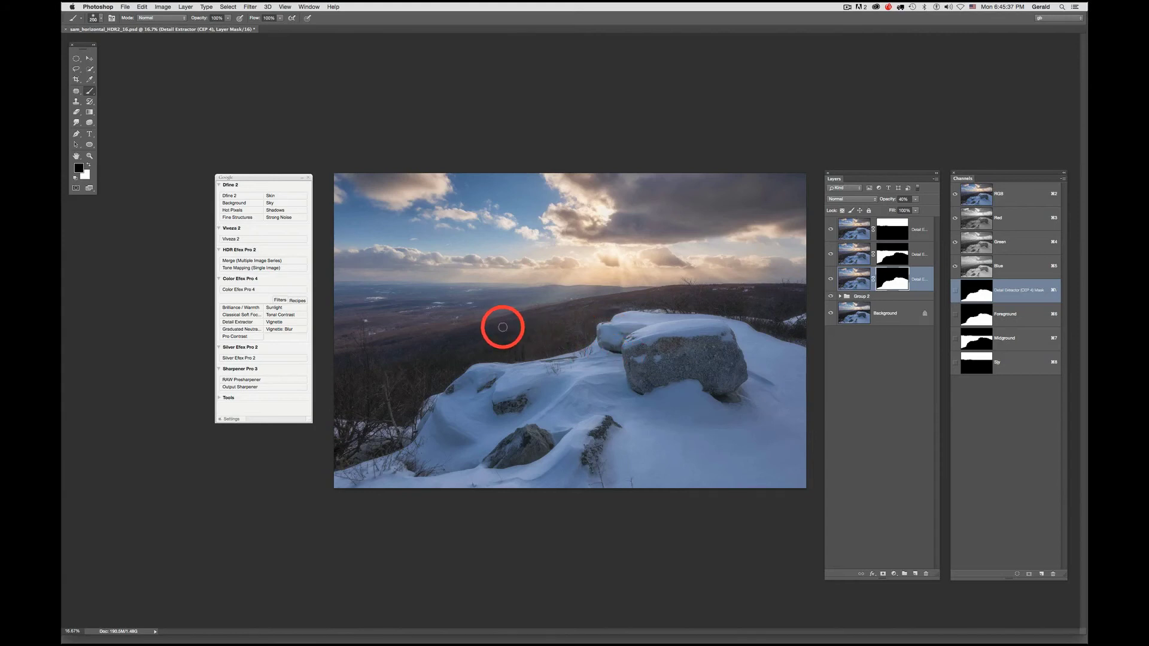
key(bracketright)
key(bracketright)
key(bracketright)
key(bracketright)
key(bracketright)
key(bracketright)
key(bracketright)
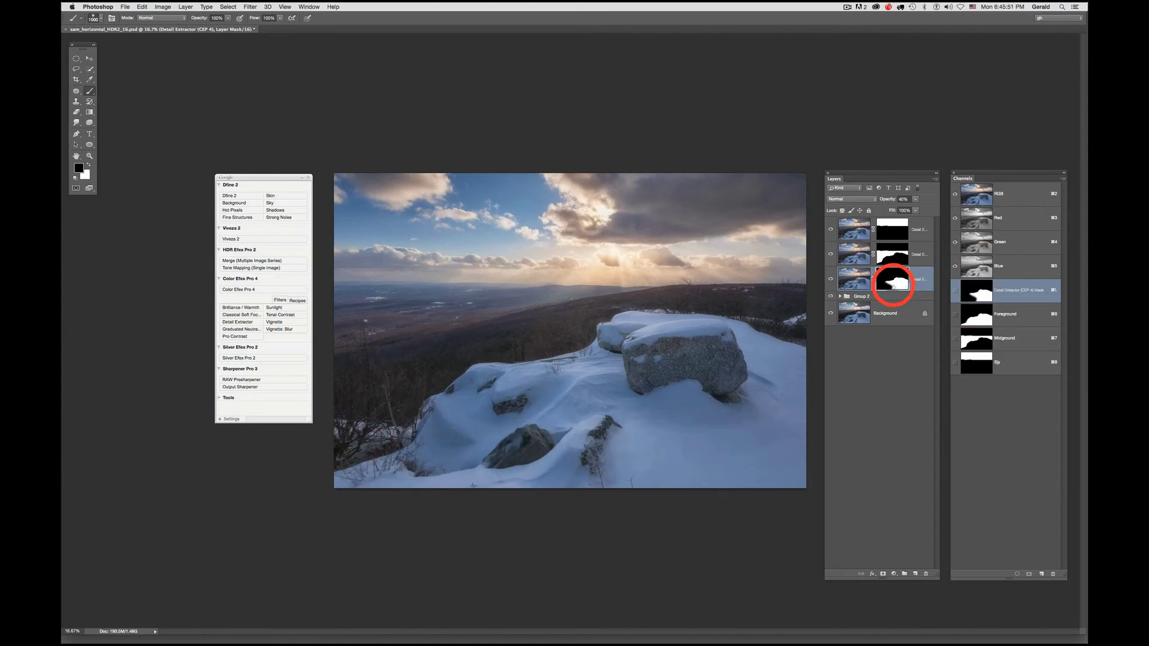
- Inspect the painted foreground mask on its own, undo the brush strokes, and display the mask alone again
alt+click(893, 286)
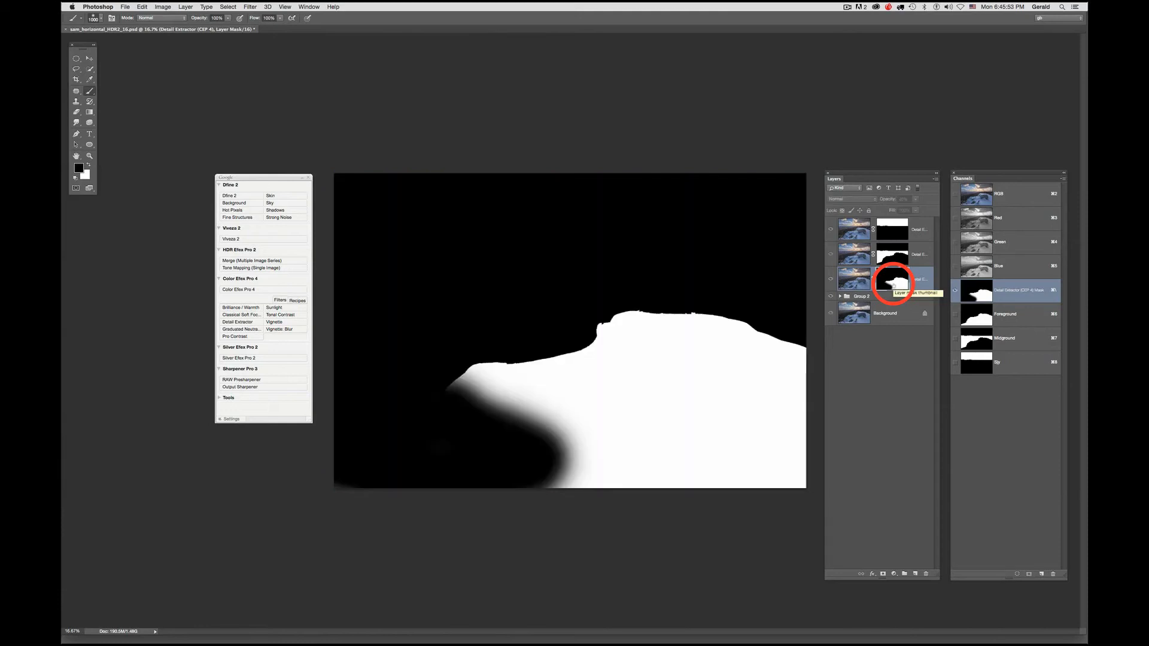
alt+click(894, 286)
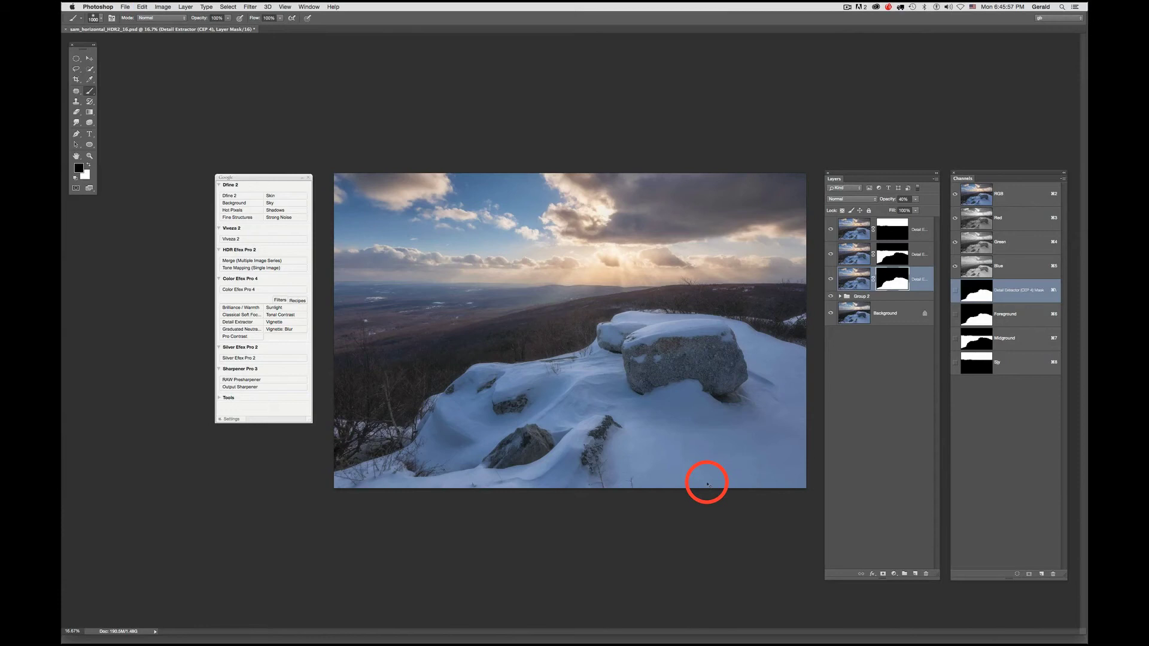
alt+click(892, 278)
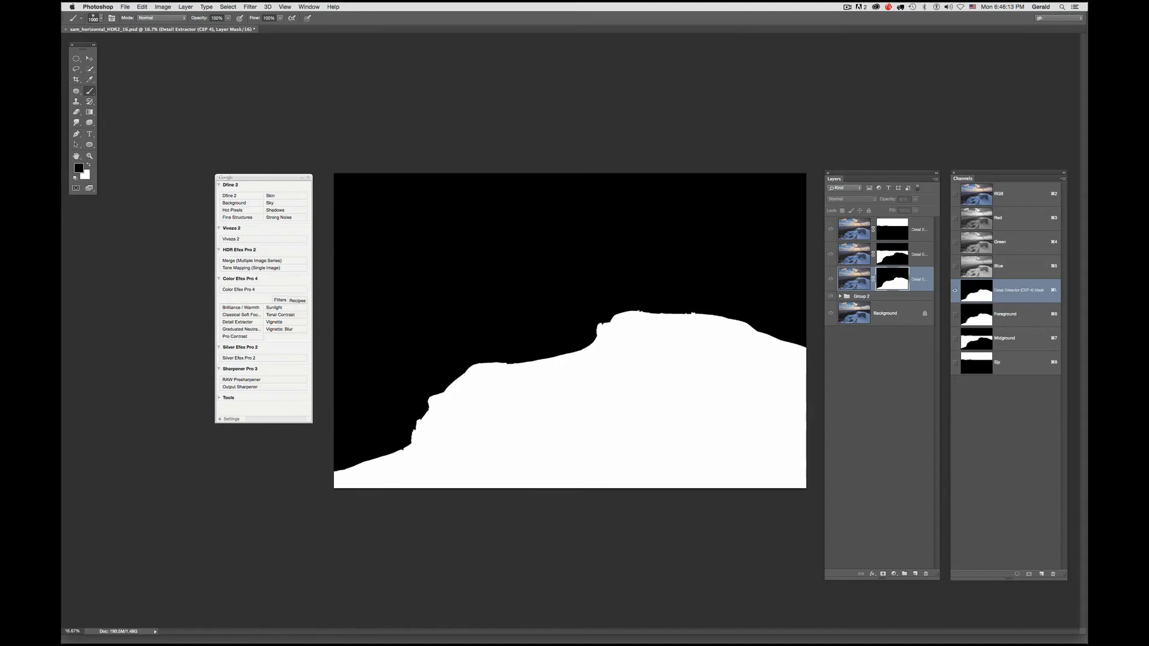
- Open the mask properties of the foreground Detail Extractor layer and feather its layer mask to 37.2 px
drag(1080, 252, 868, 183)
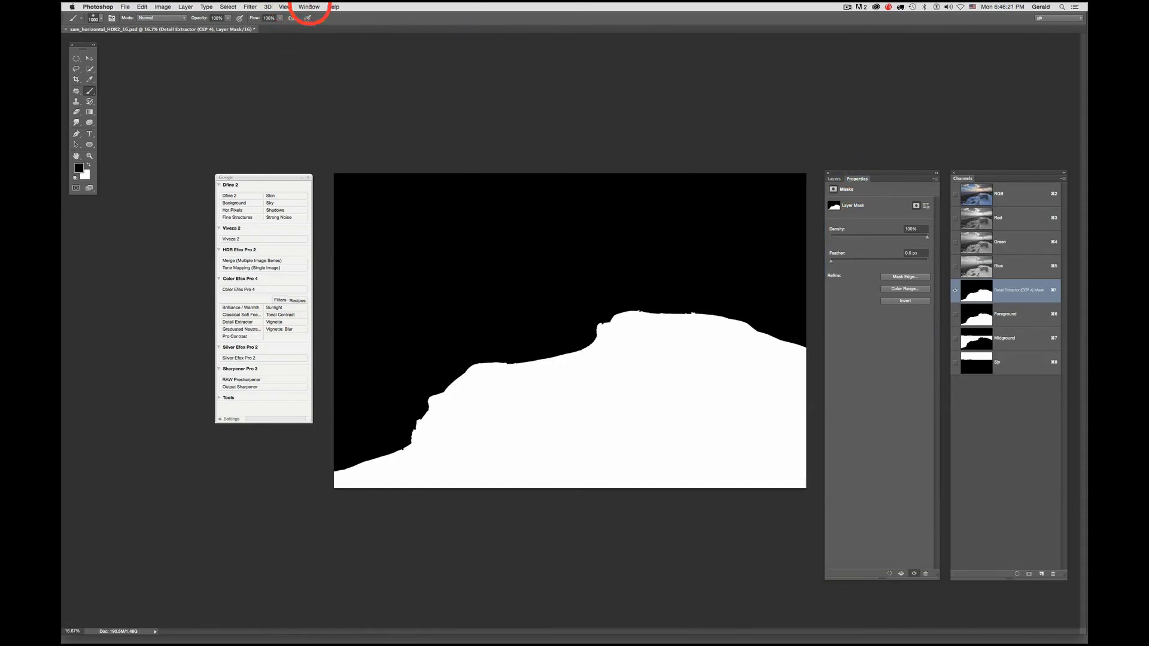
click(307, 7)
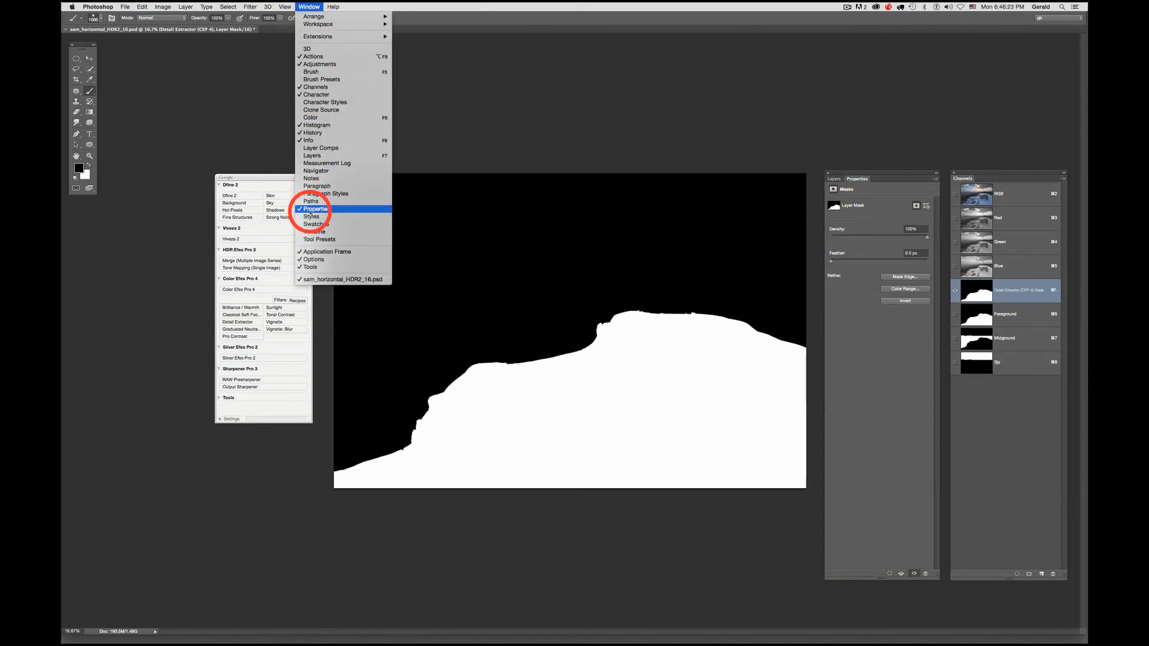
click(844, 147)
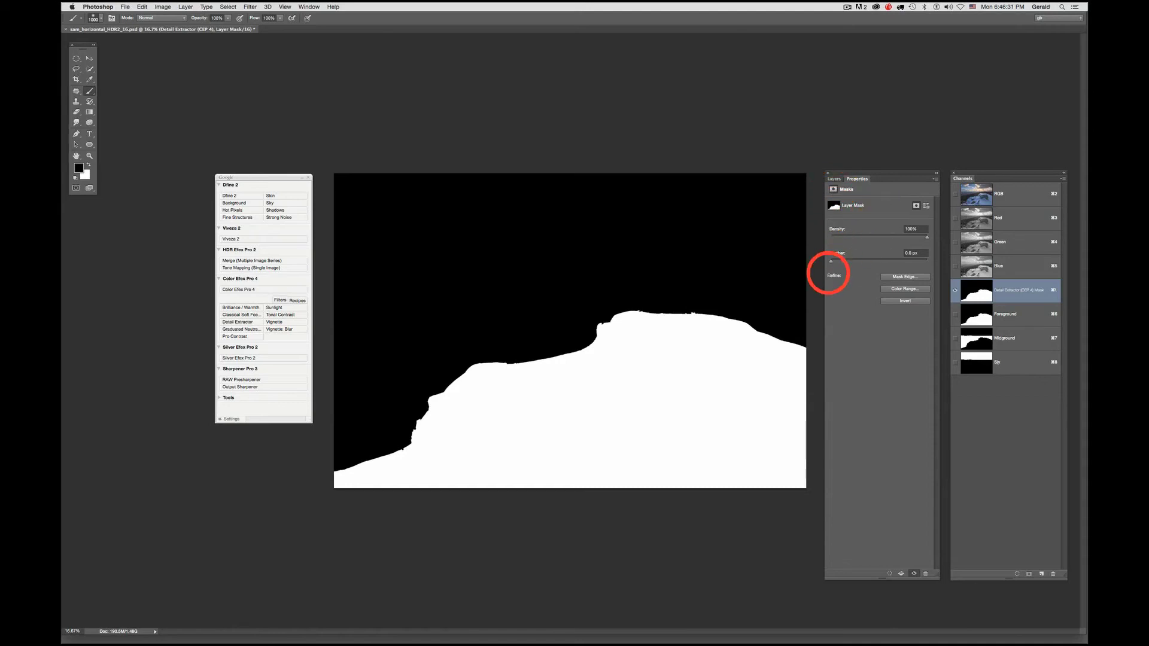
drag(835, 263, 876, 263)
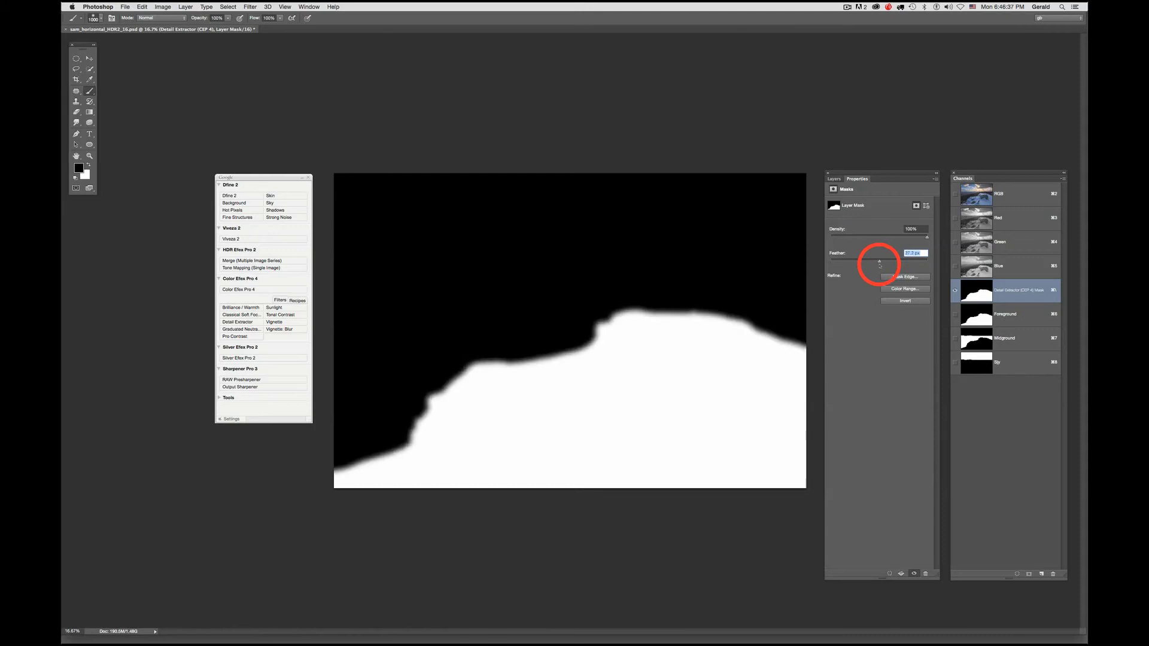
click(846, 321)
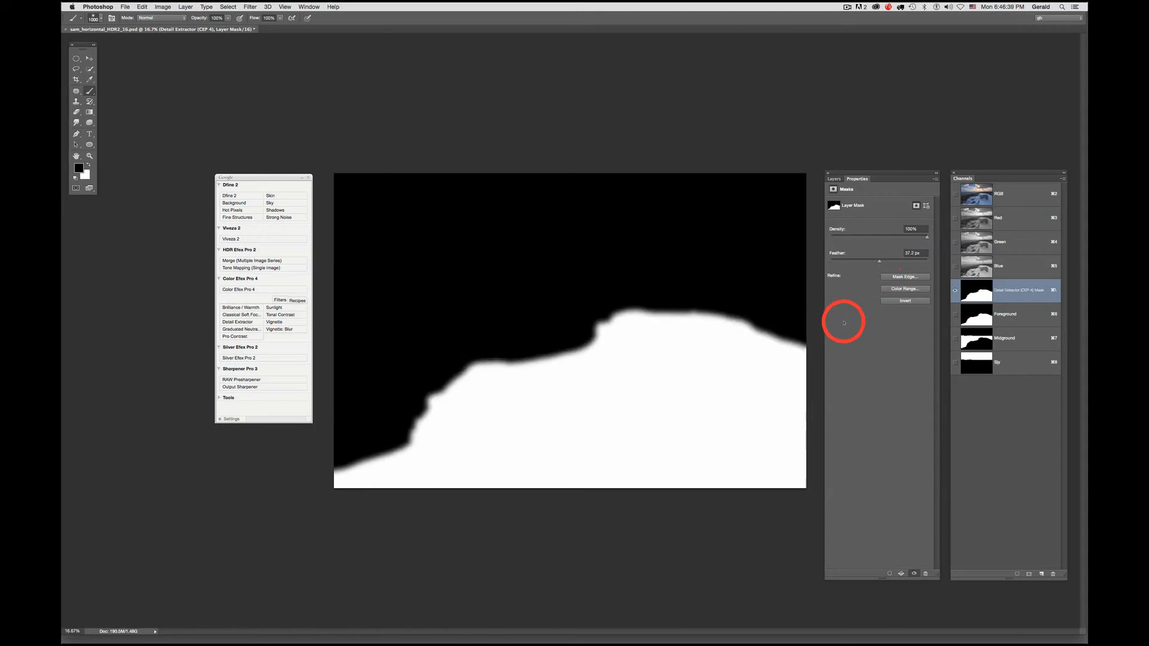
- Display the midground Detail Extractor layer's mask on its own and feather its edges by a similar amount
click(834, 179)
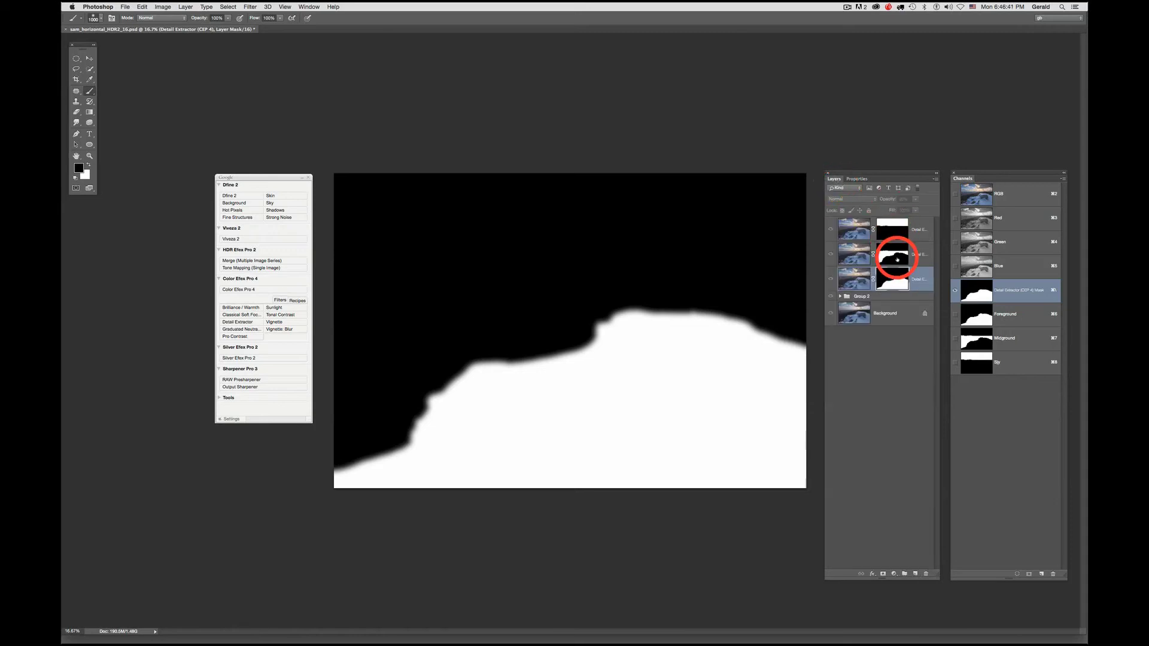
click(896, 259)
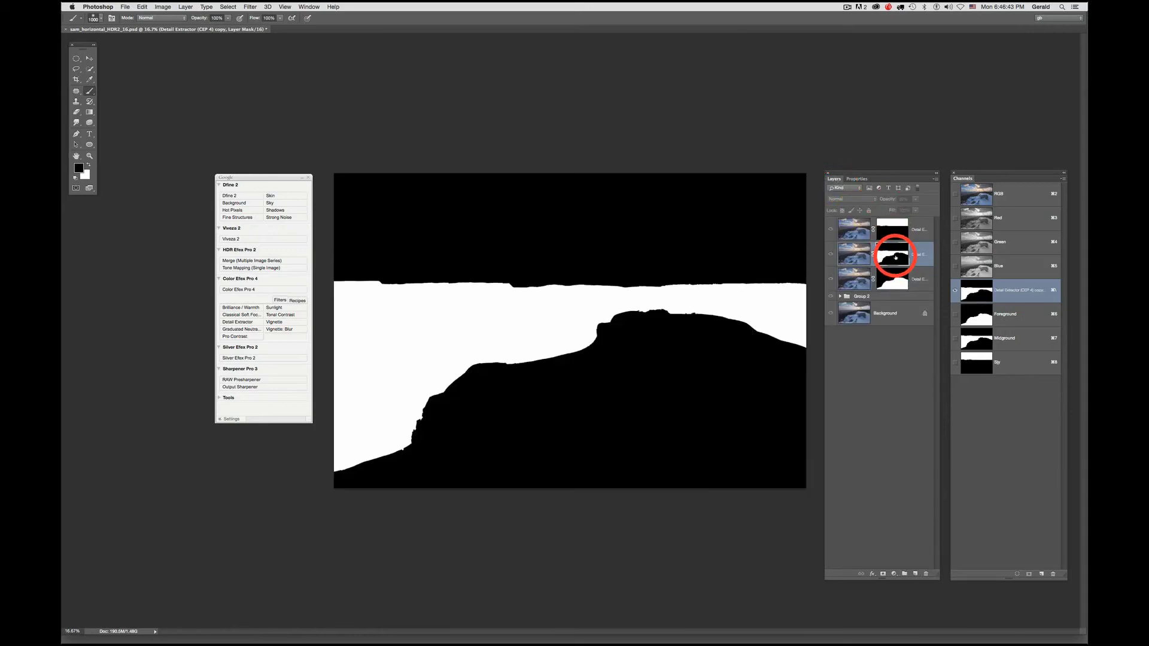
alt+click(896, 258)
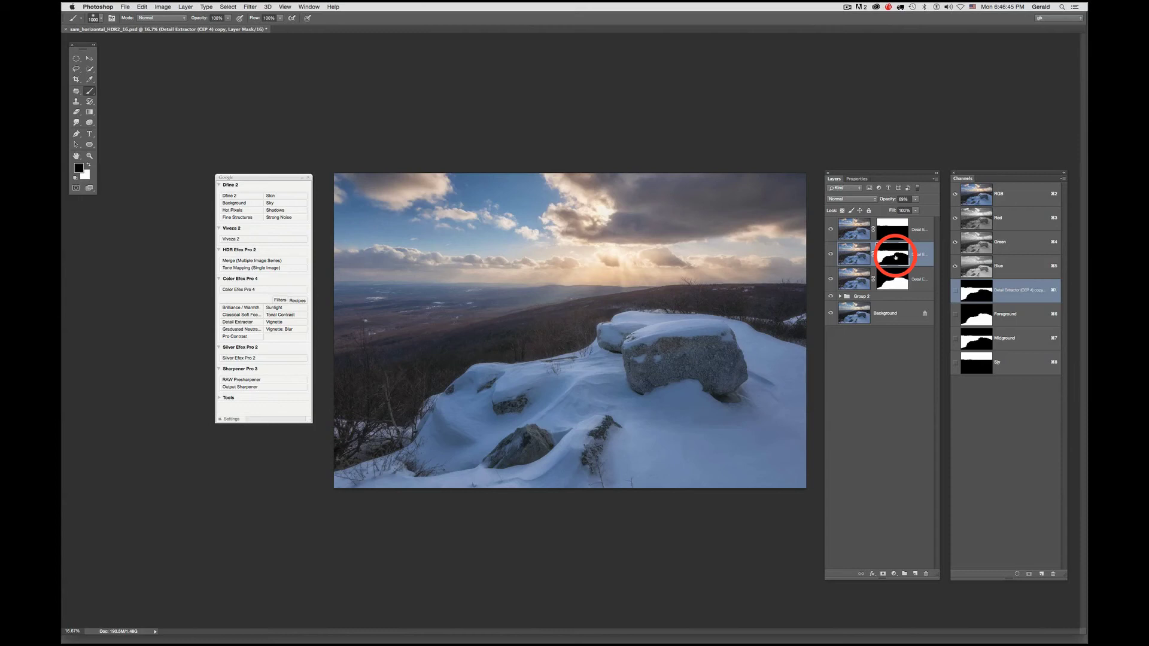
alt+click(896, 258)
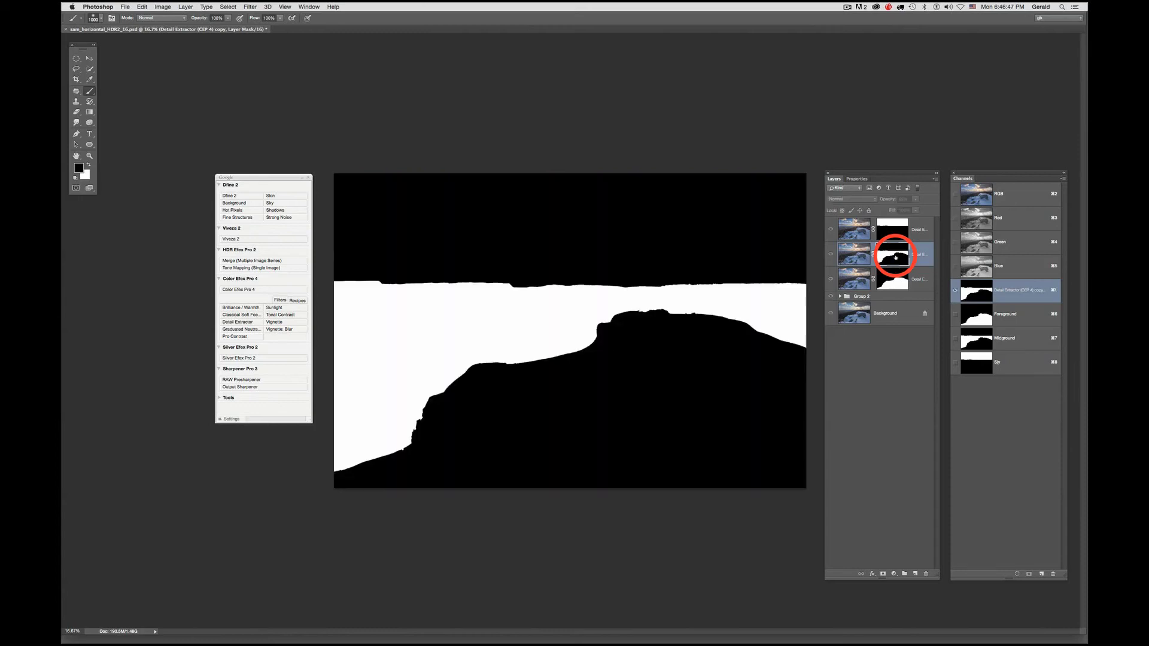
click(857, 178)
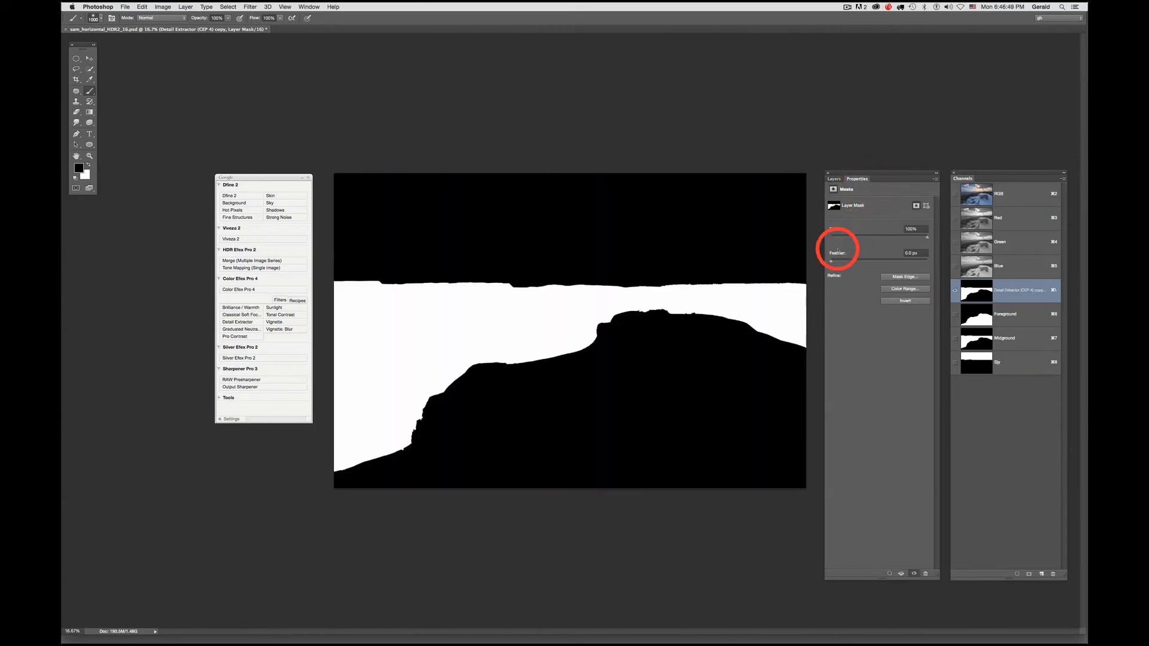
drag(831, 261, 873, 265)
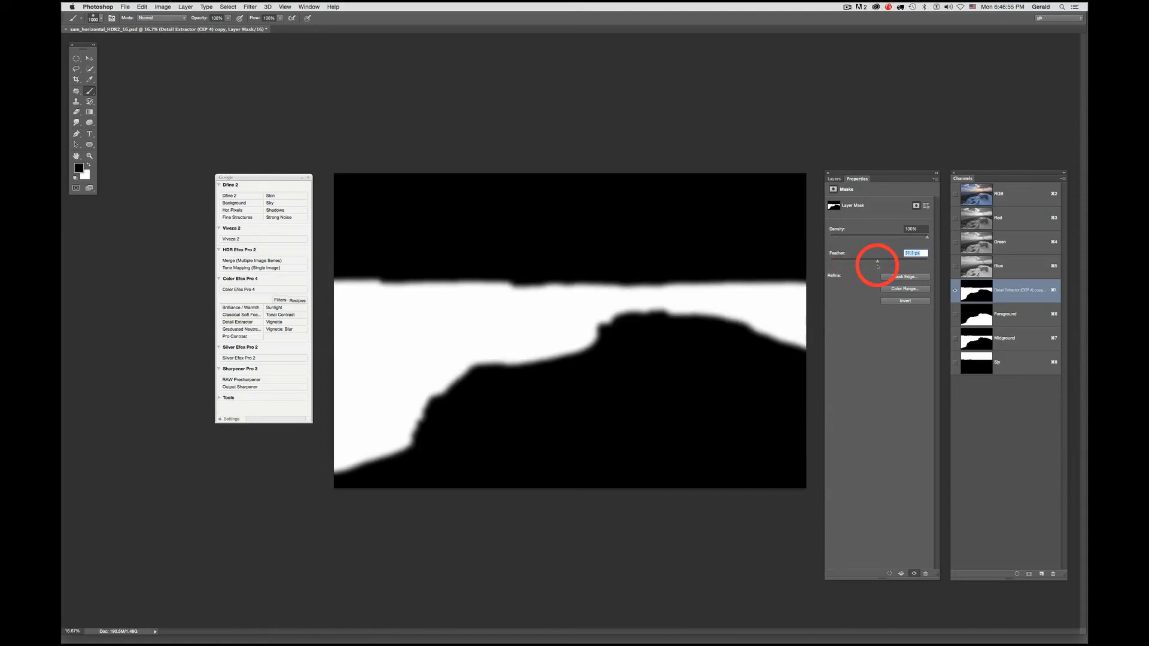
- Display the sky Detail Extractor layer's mask, feather its edge along the horizon, and return to the full image view
click(834, 178)
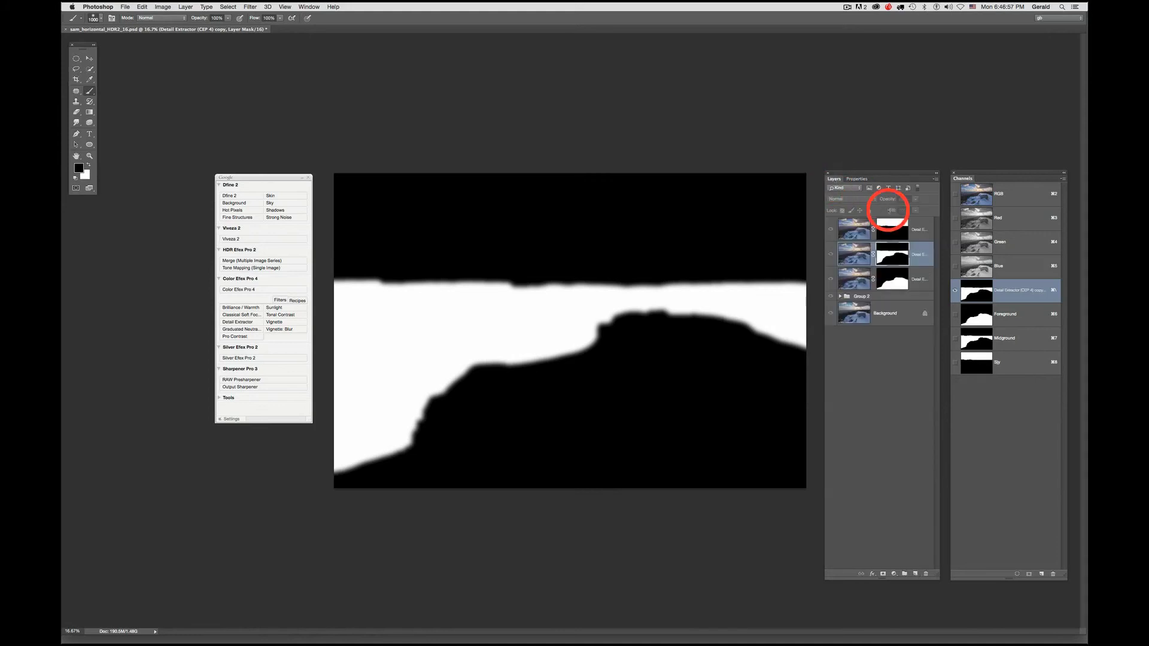
click(893, 230)
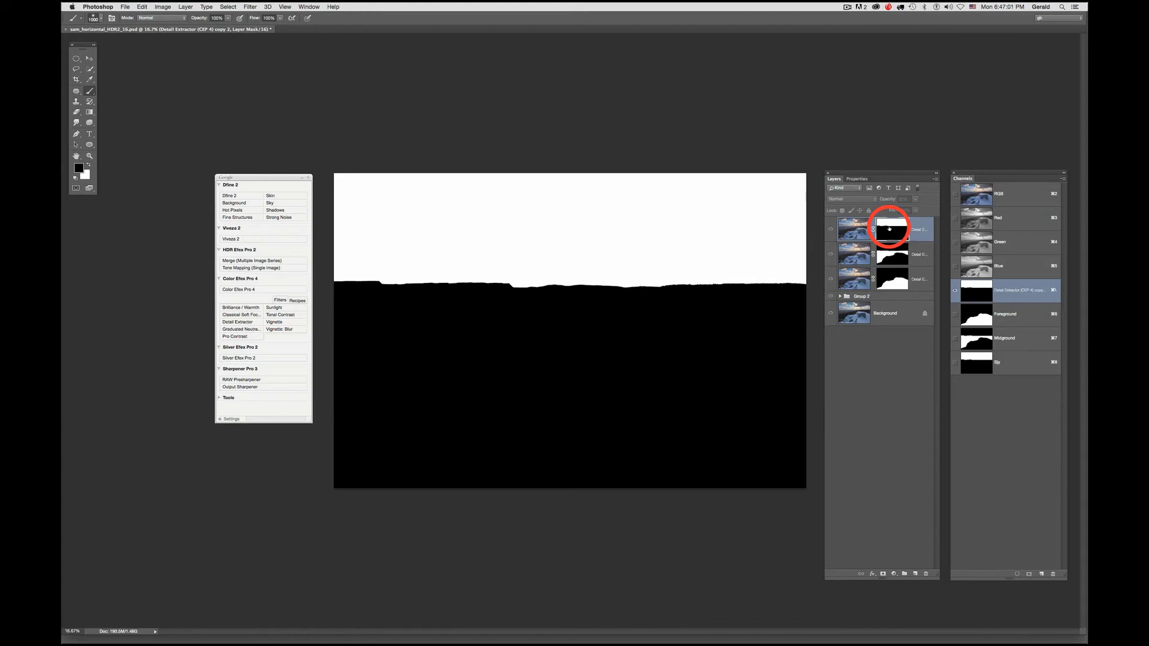
alt+click(889, 228)
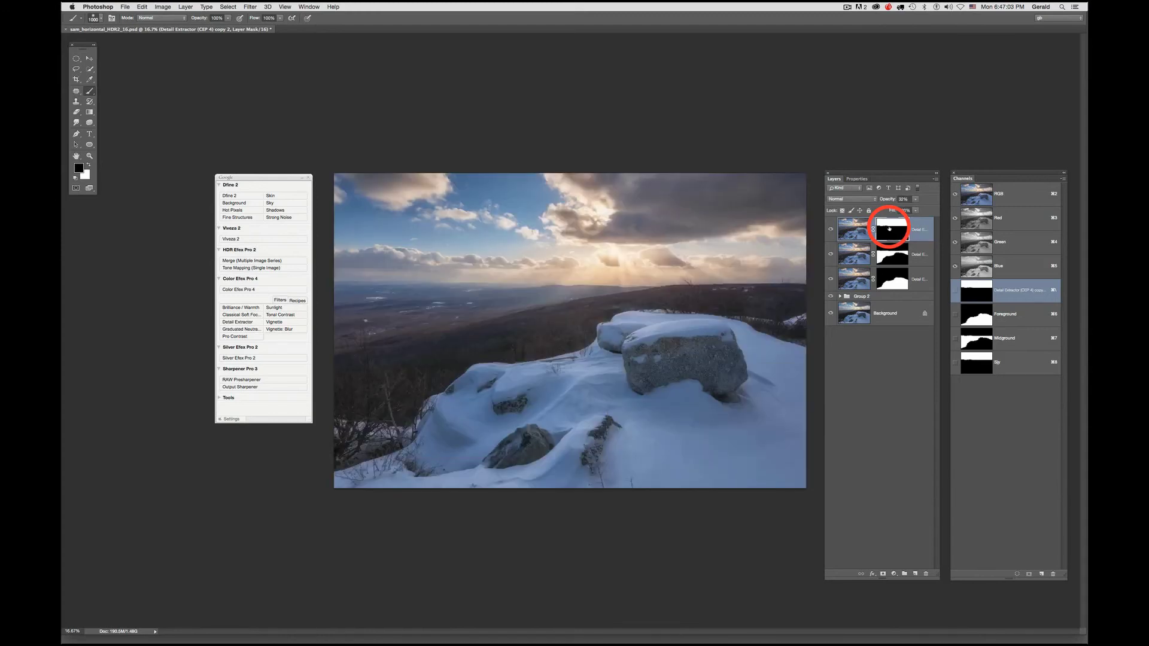
alt+click(889, 229)
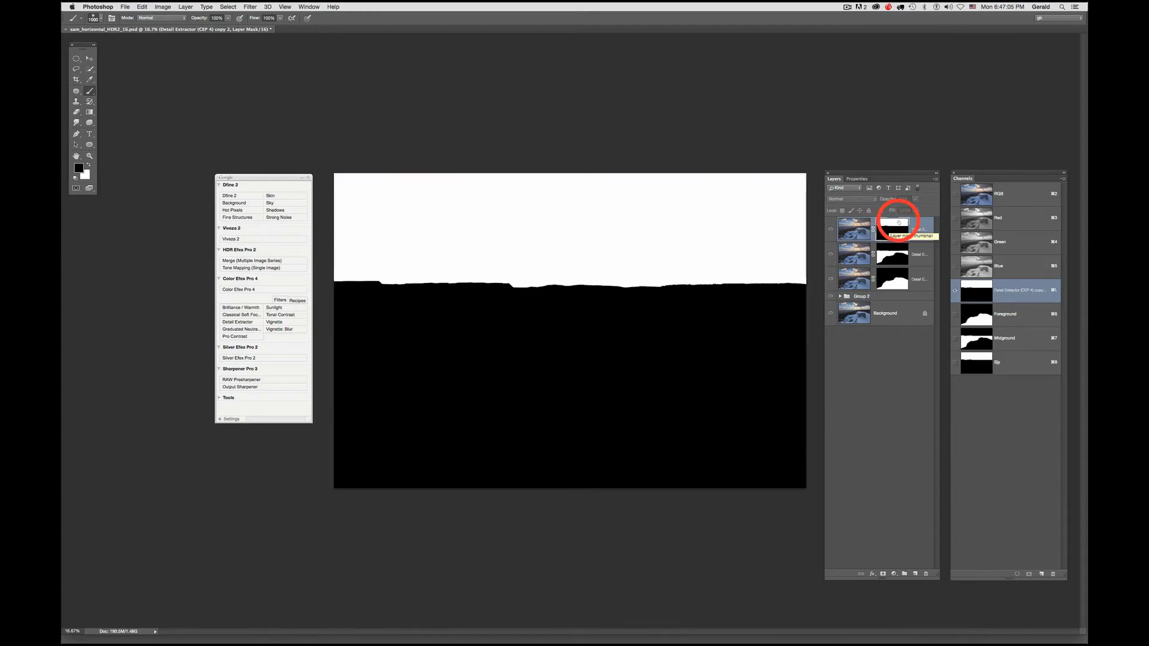
click(857, 179)
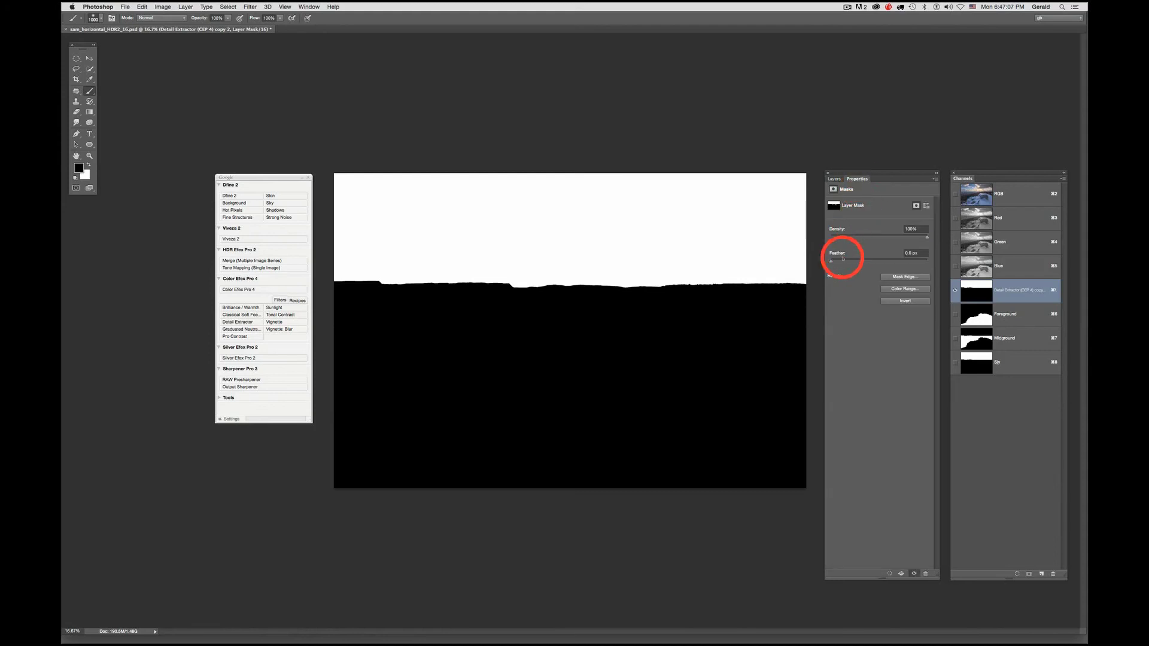
drag(832, 262, 884, 264)
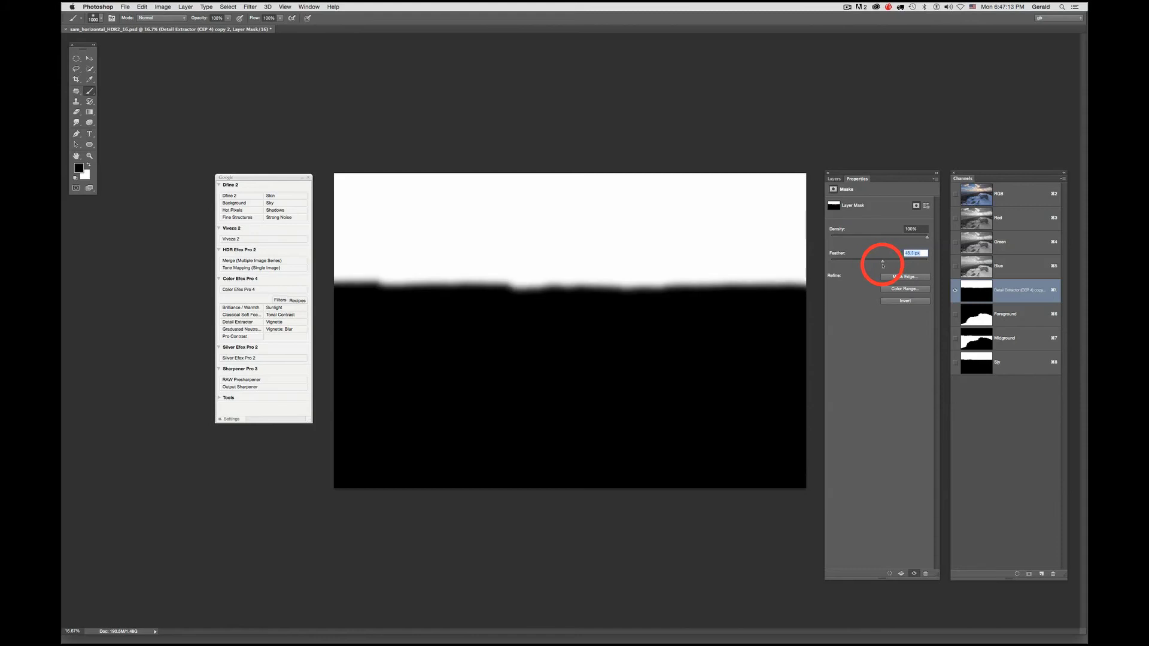
click(833, 179)
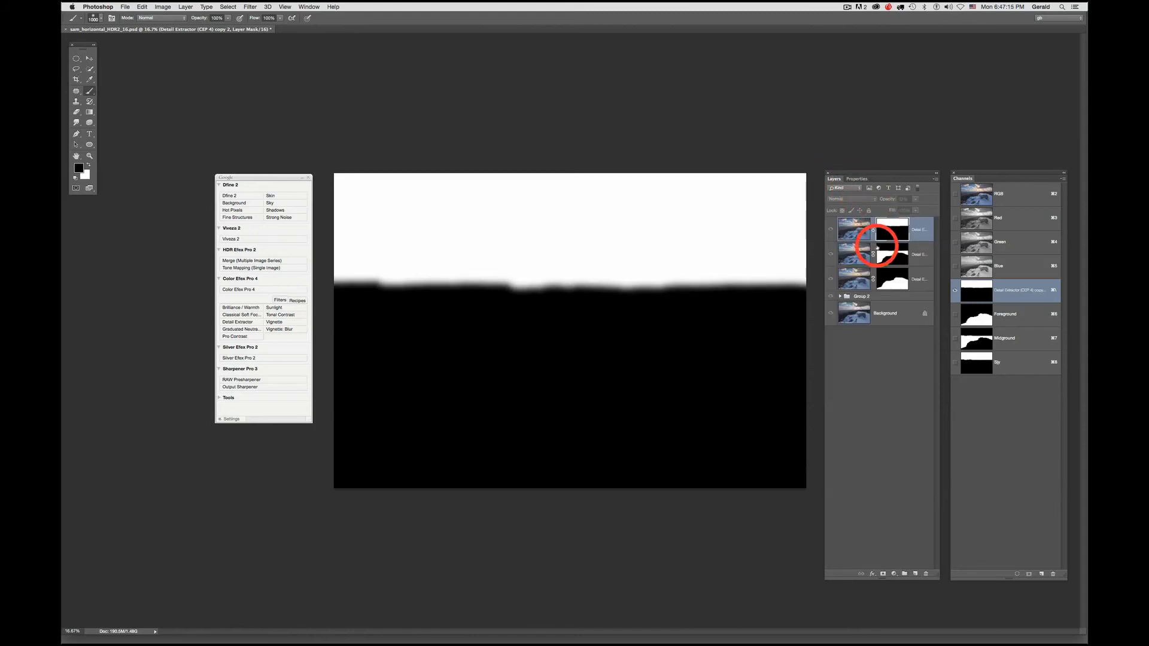
click(856, 230)
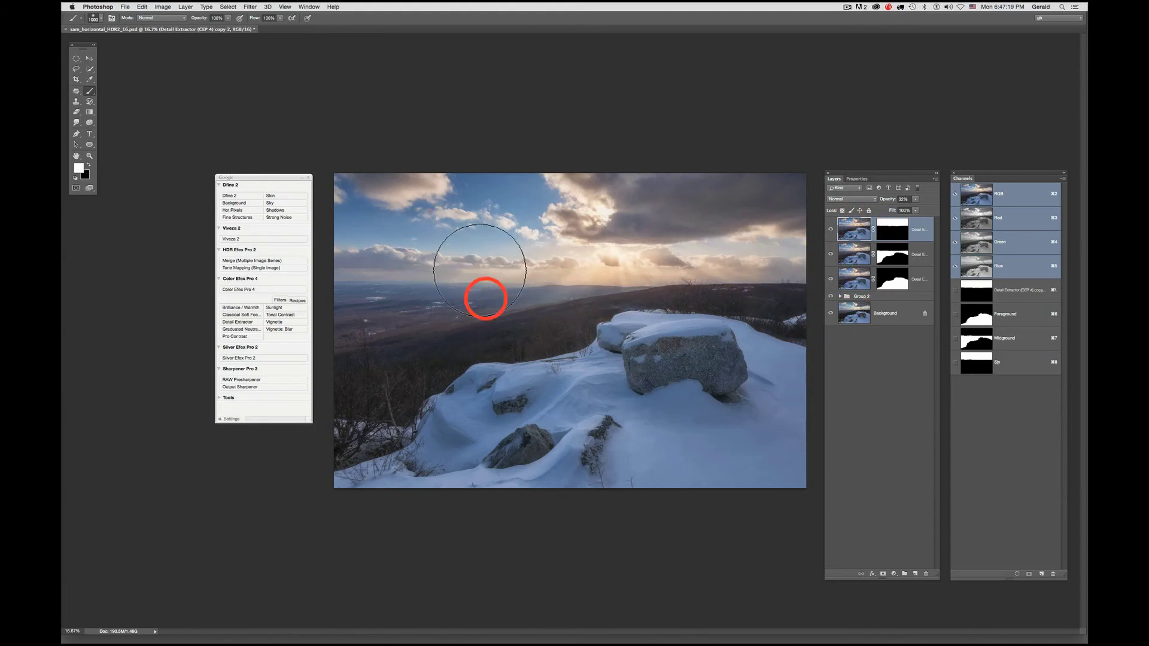
drag(895, 286, 899, 260)
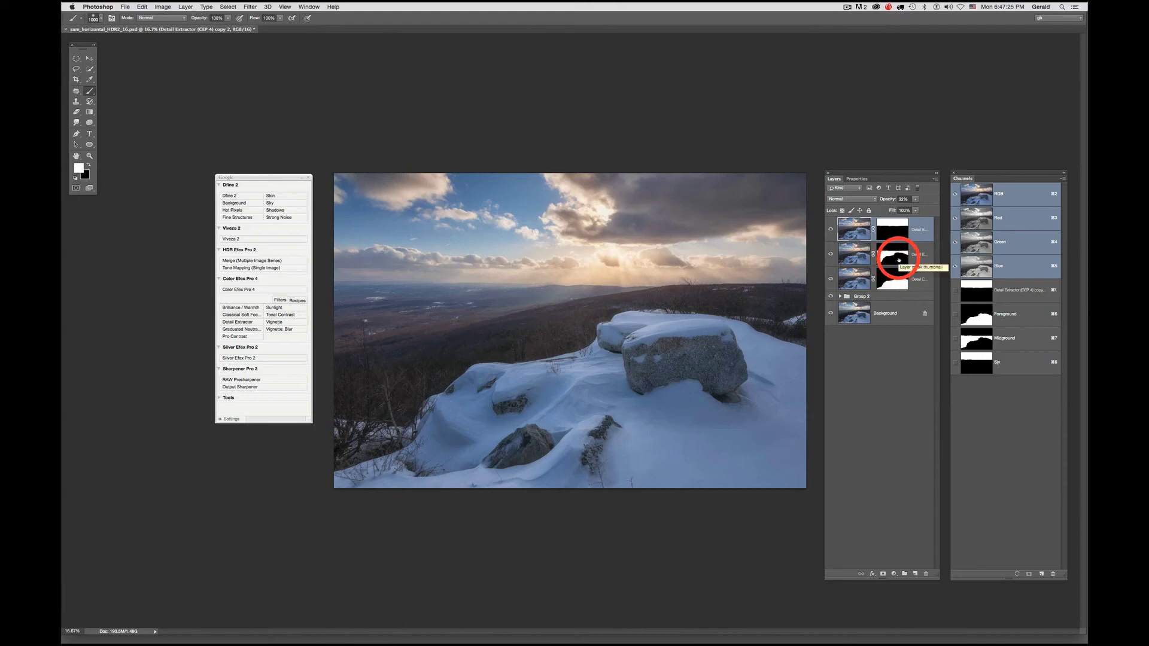
drag(899, 260, 890, 264)
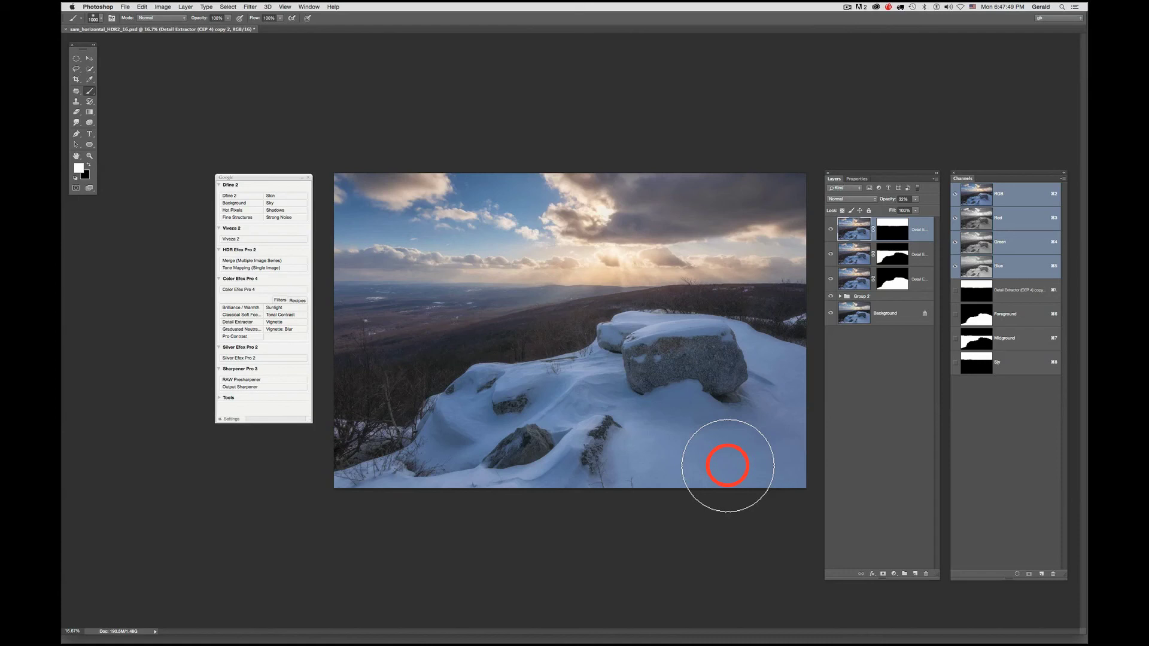
mouse_move(728, 466)
mouse_down()
mouse_move(726, 436)
mouse_move(750, 413)
mouse_move(474, 415)
mouse_move(356, 469)
mouse_move(536, 365)
mouse_move(770, 406)
mouse_move(809, 288)
mouse_move(551, 282)
mouse_move(318, 249)
mouse_move(559, 379)
mouse_move(749, 460)
mouse_move(783, 459)
mouse_up()
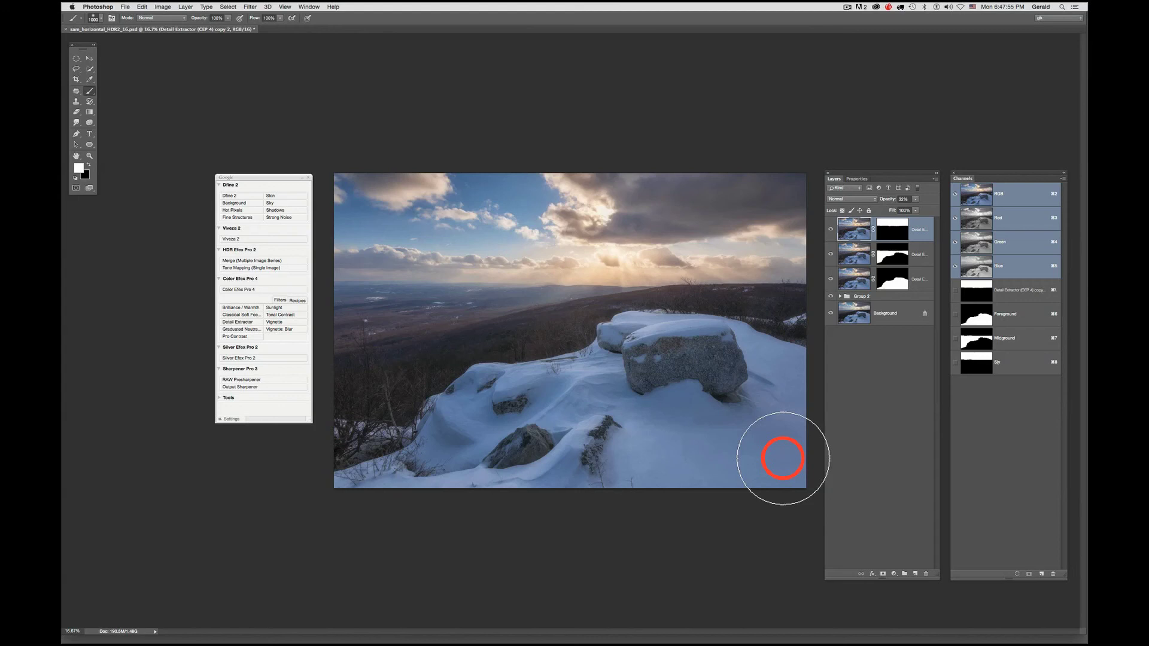
mouse_move(783, 458)
mouse_down()
mouse_move(918, 303)
mouse_move(892, 243)
mouse_move(895, 255)
mouse_move(457, 269)
mouse_move(597, 341)
mouse_move(874, 326)
mouse_up()
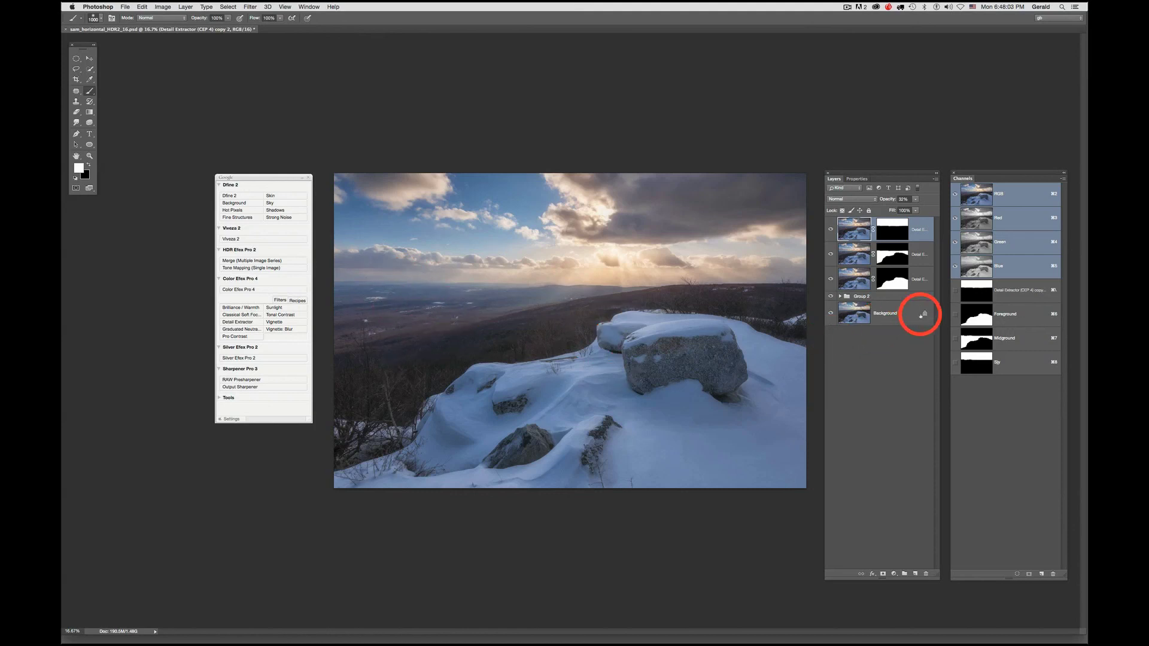
- Group the three Detail Extractor layers as "Detail" and compare the image with the group hidden and shown
shift+click(918, 254)
shift+click(916, 280)
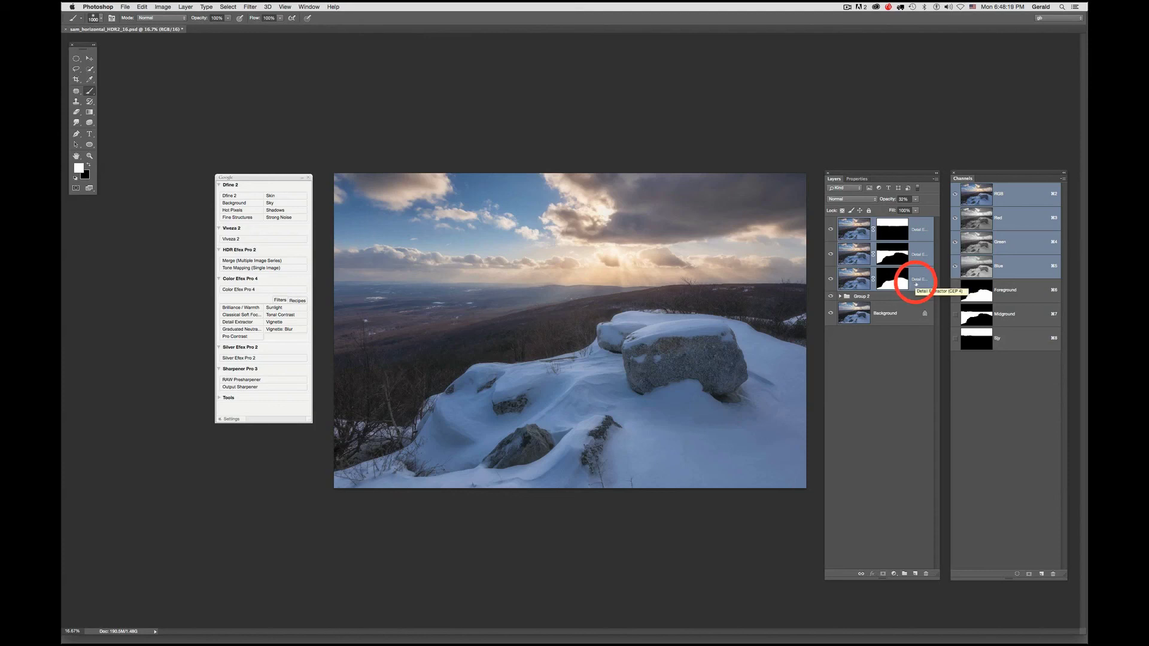
key(super+g)
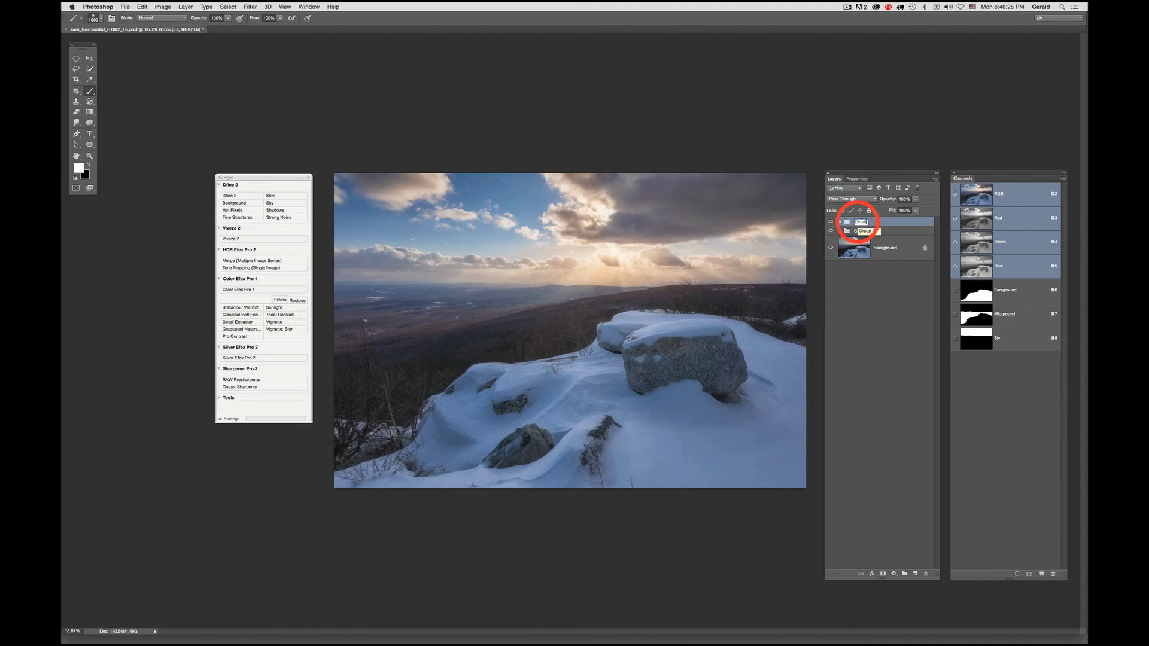
click(865, 305)
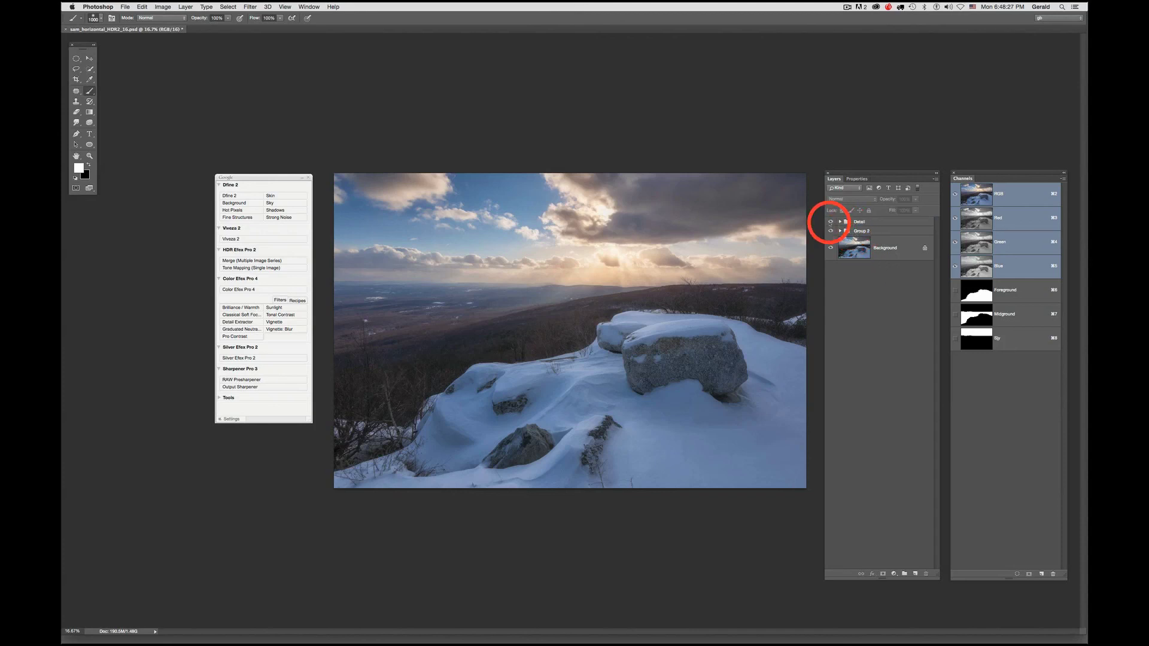
click(831, 222)
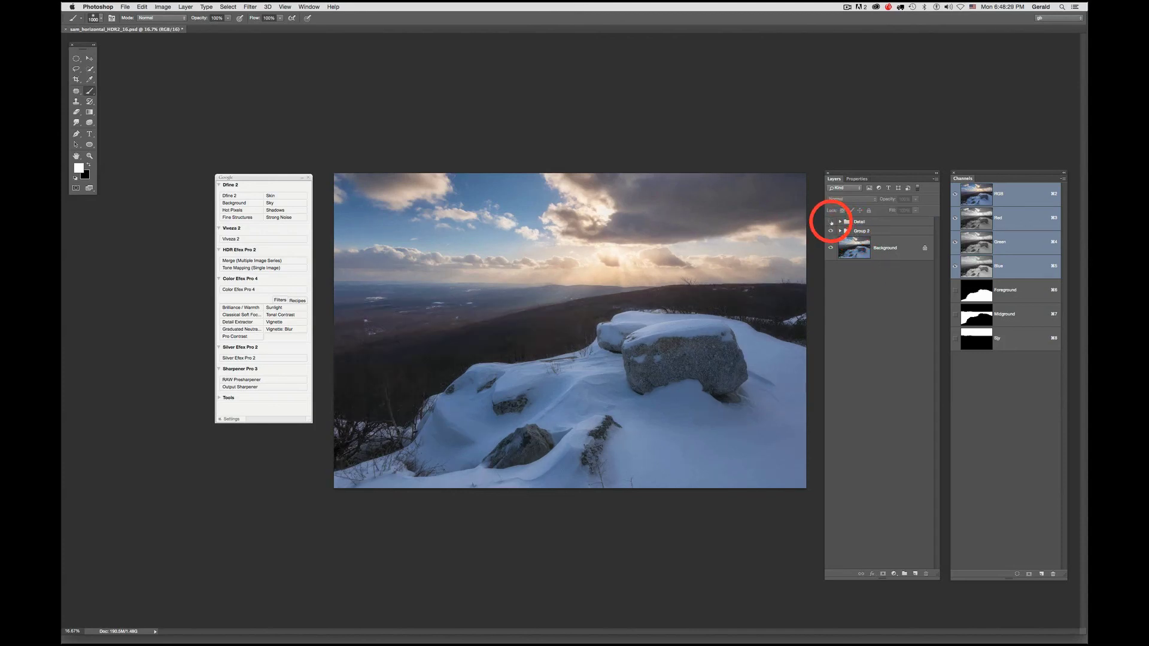
click(831, 222)
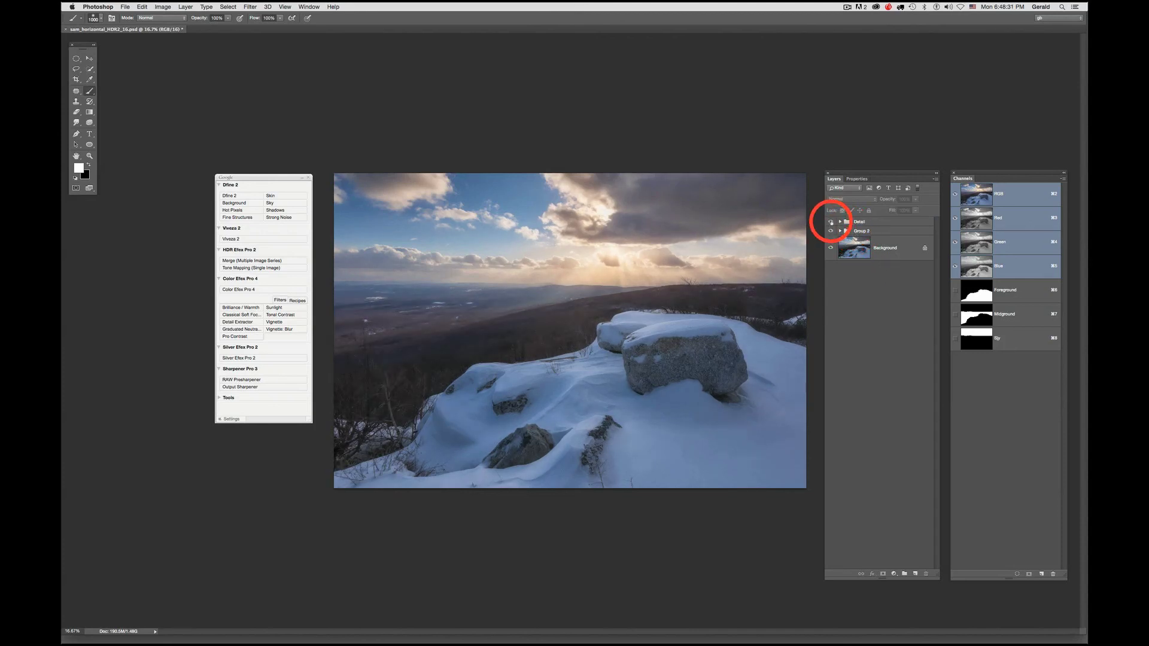
- Expand the Detail group, reduce the foreground Detail Extractor layer's opacity to about 32%, and collapse the group
click(840, 222)
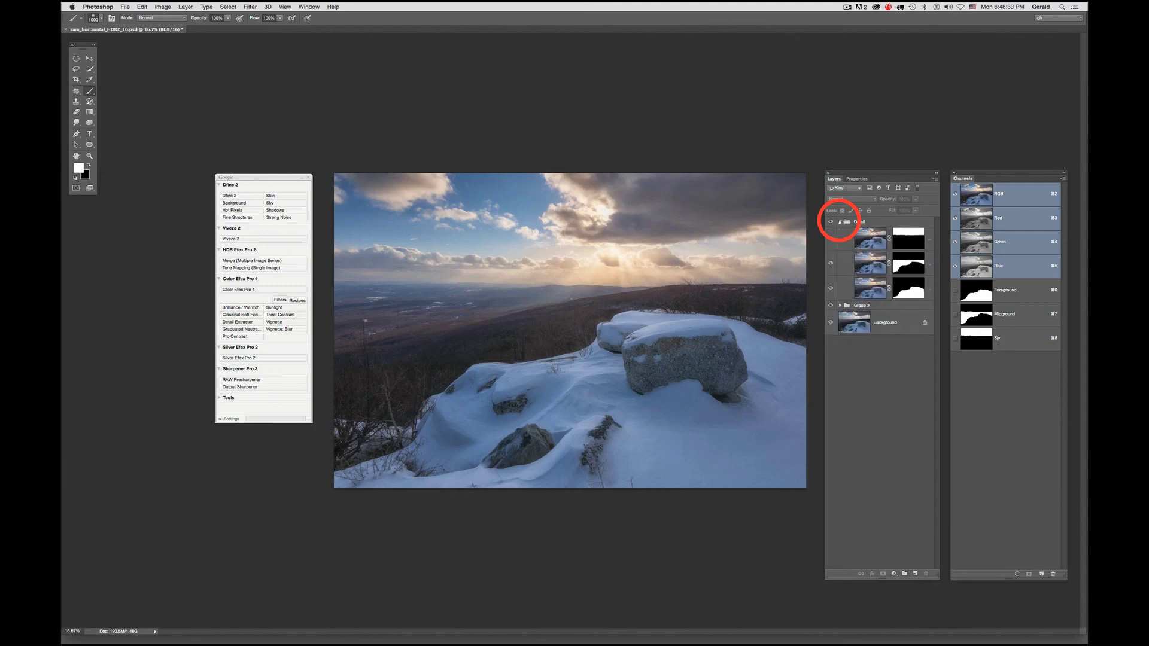
click(898, 238)
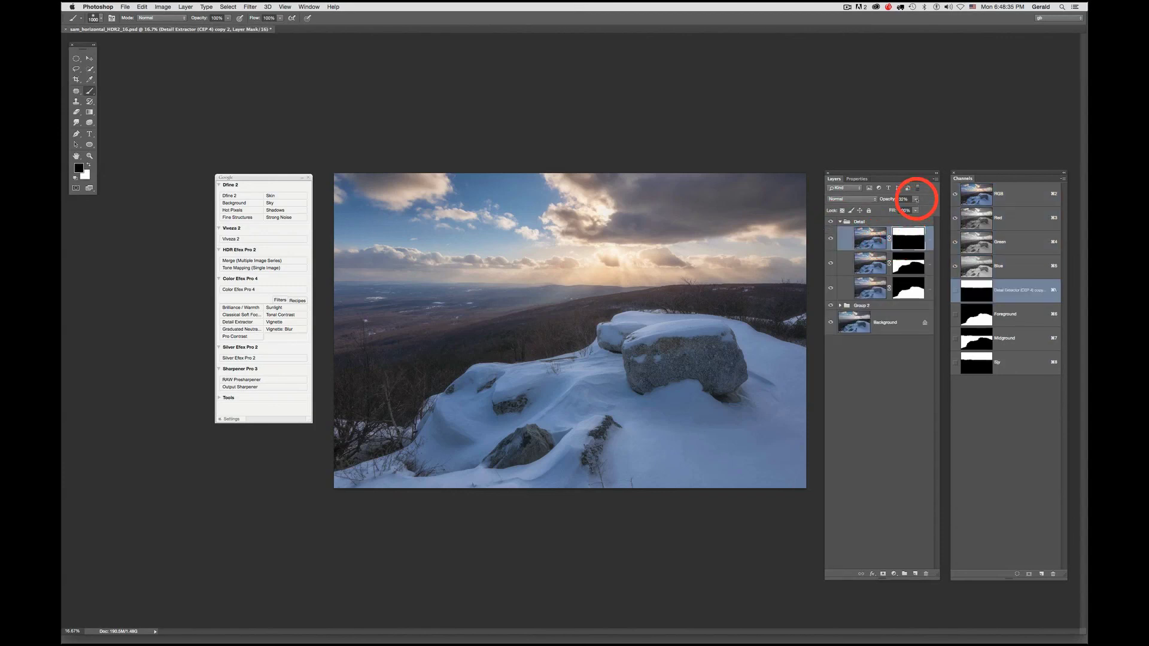
click(895, 290)
click(915, 200)
mouse_move(912, 210)
mouse_down()
mouse_move(924, 212)
mouse_move(895, 213)
mouse_move(909, 215)
mouse_up()
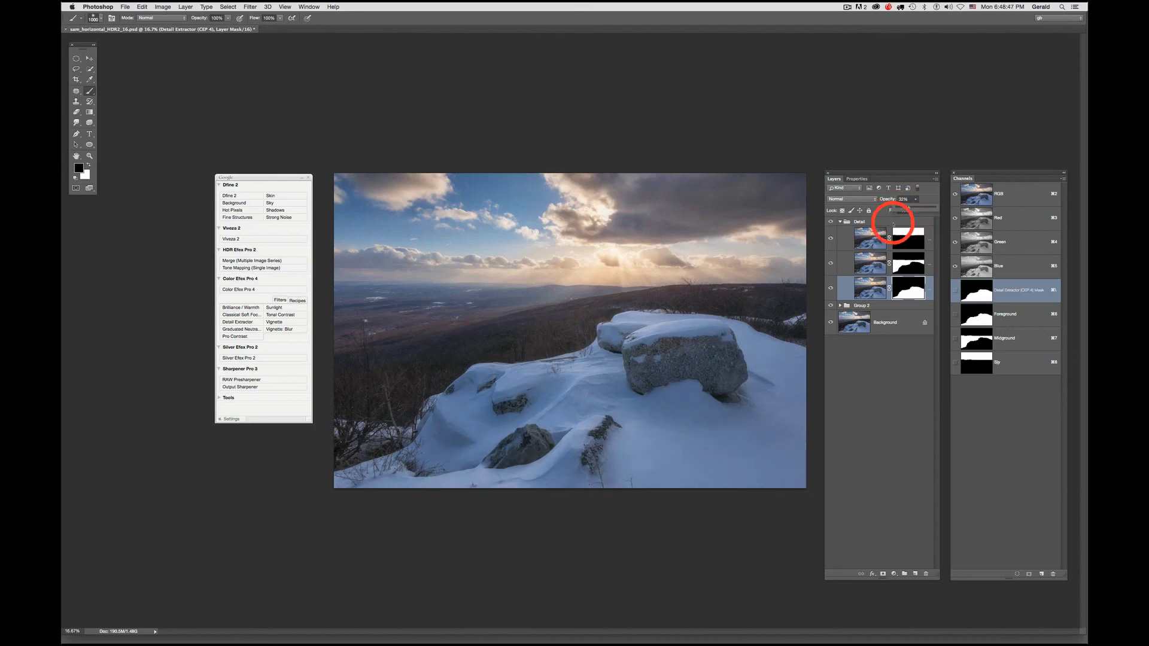
click(840, 222)
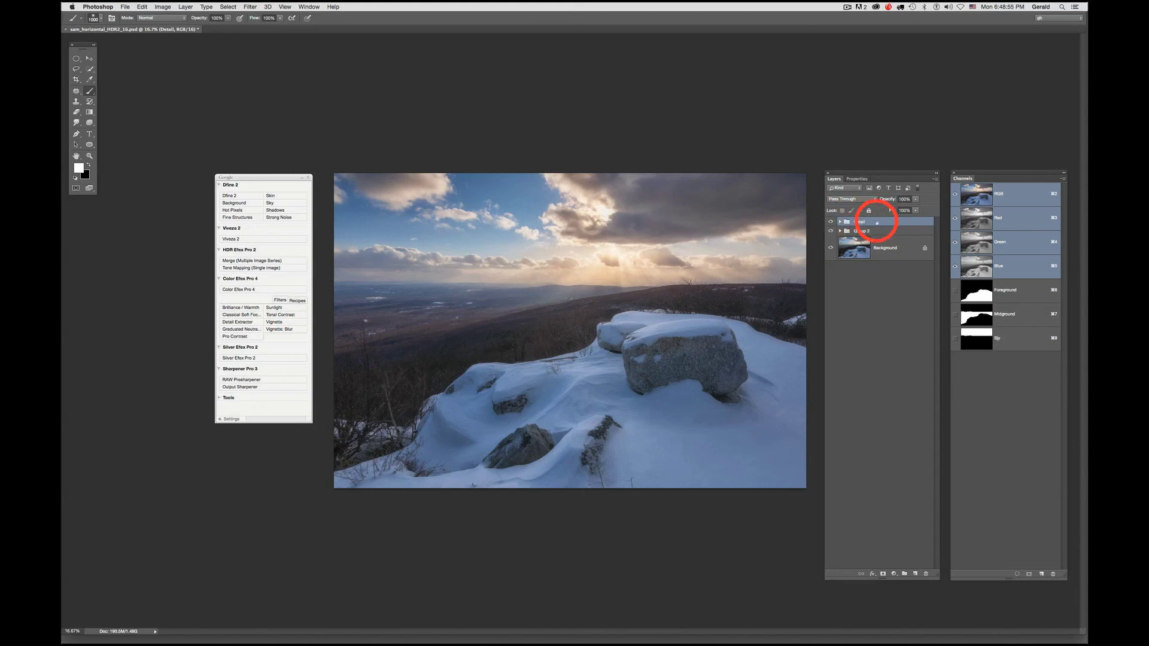
- Expand the Detail group again and select the foreground Detail Extractor layer's image instead of its mask
click(840, 222)
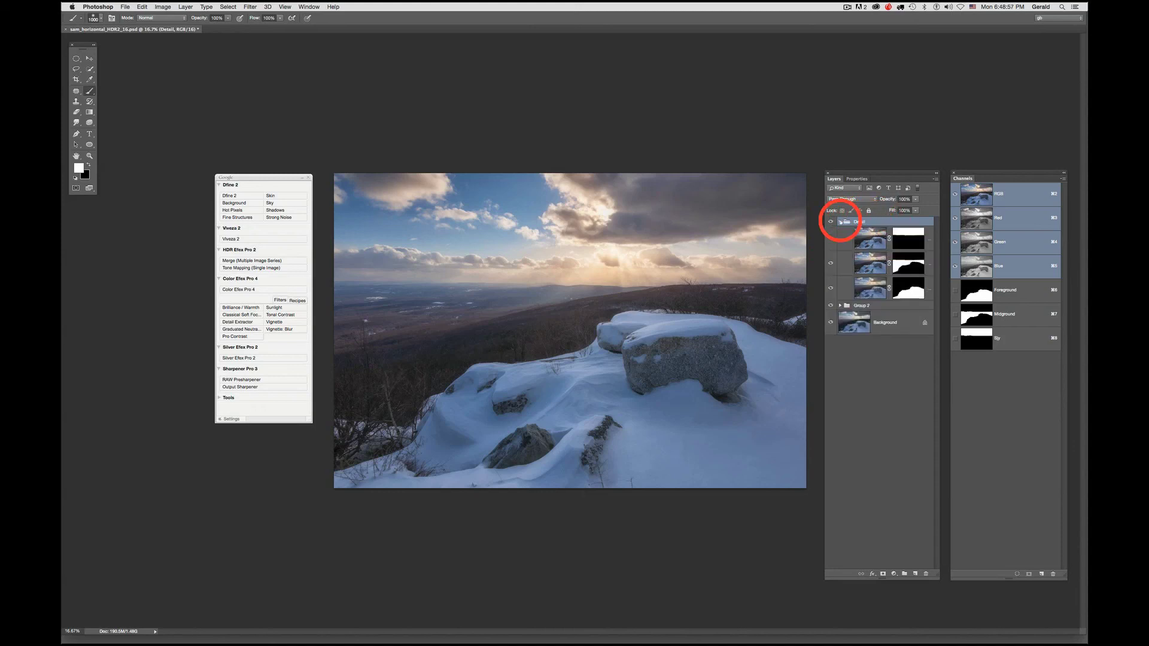
click(840, 221)
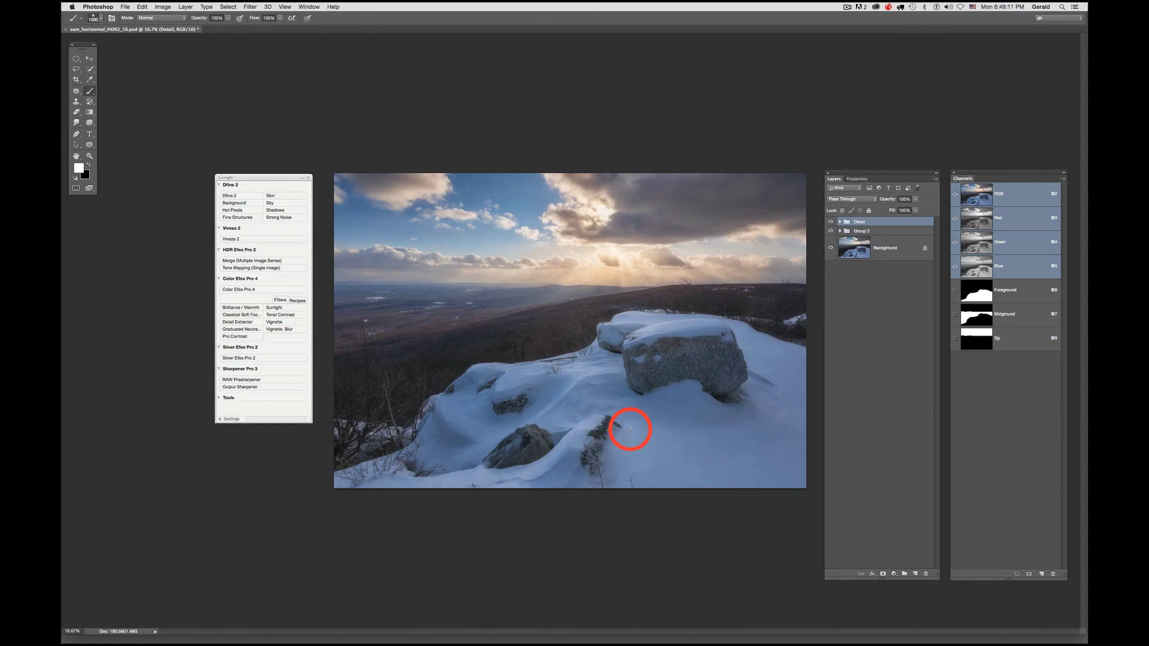
click(840, 222)
click(876, 289)
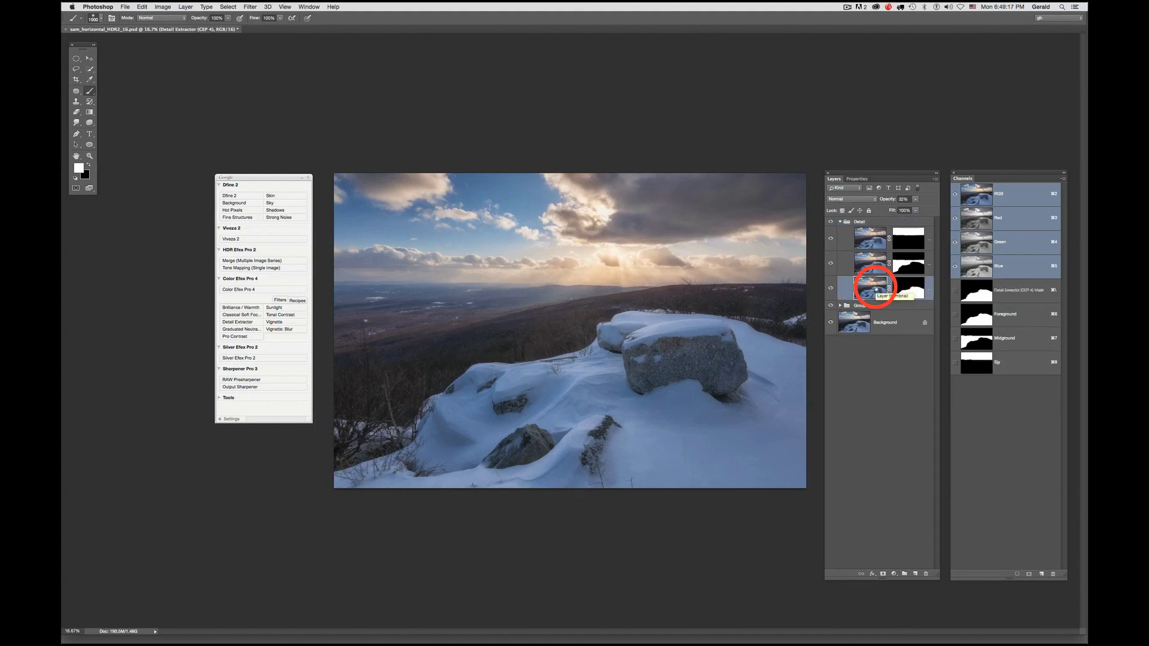
- Collapse the Detail group and compare the image with the group's effect hidden and shown
click(839, 222)
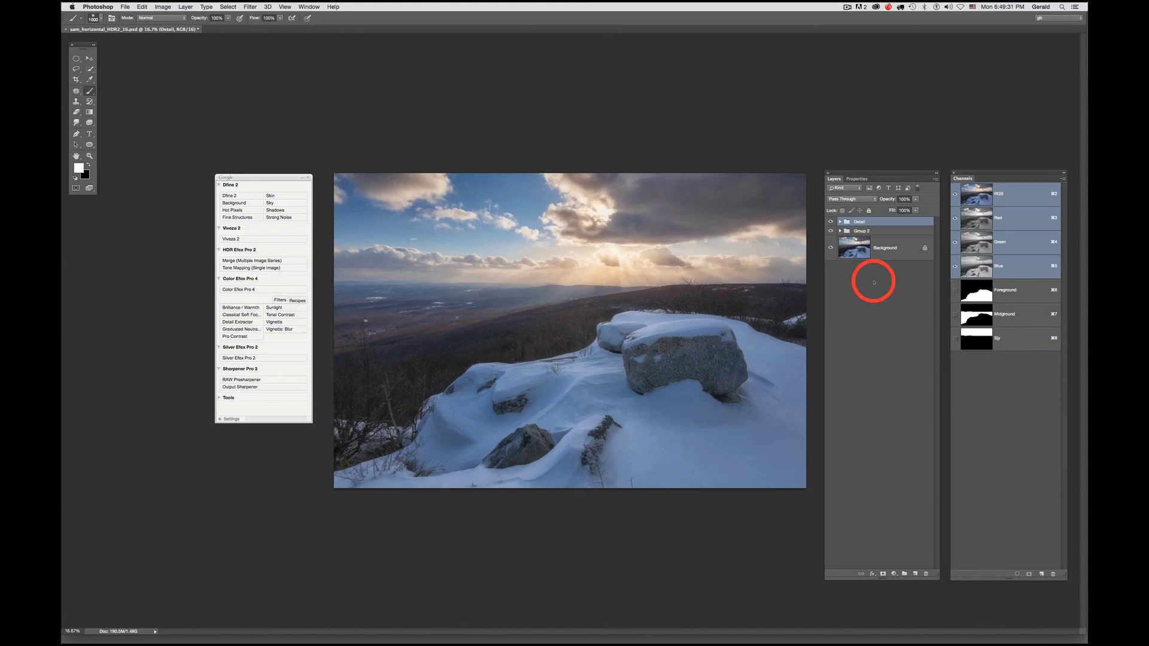
click(831, 222)
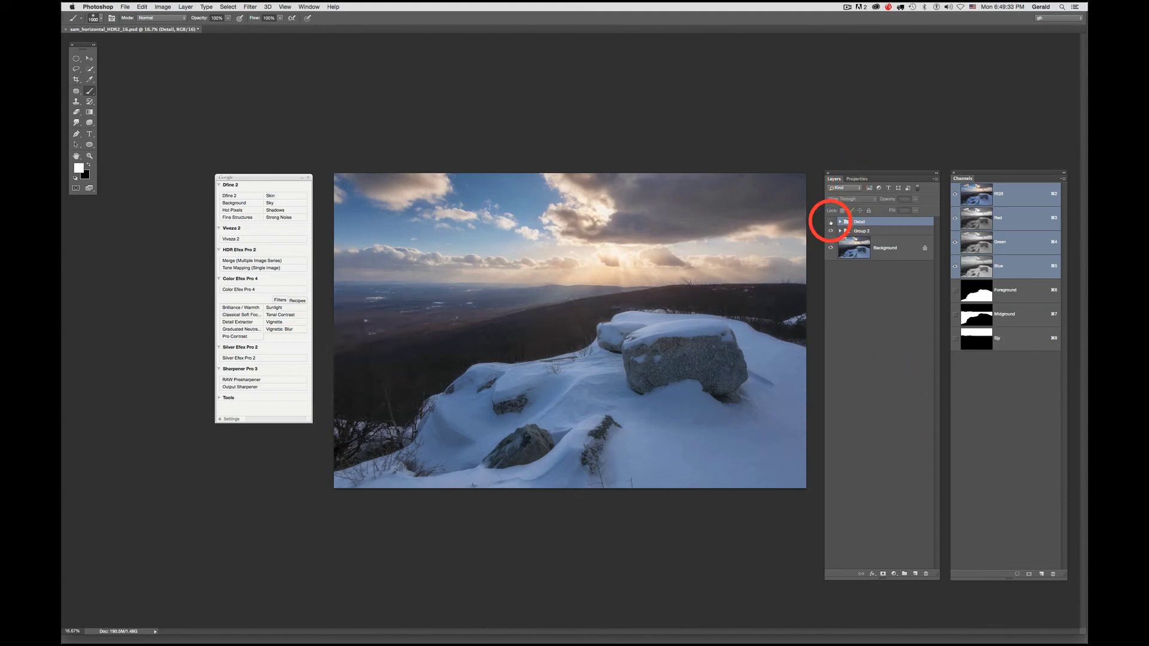
click(830, 222)
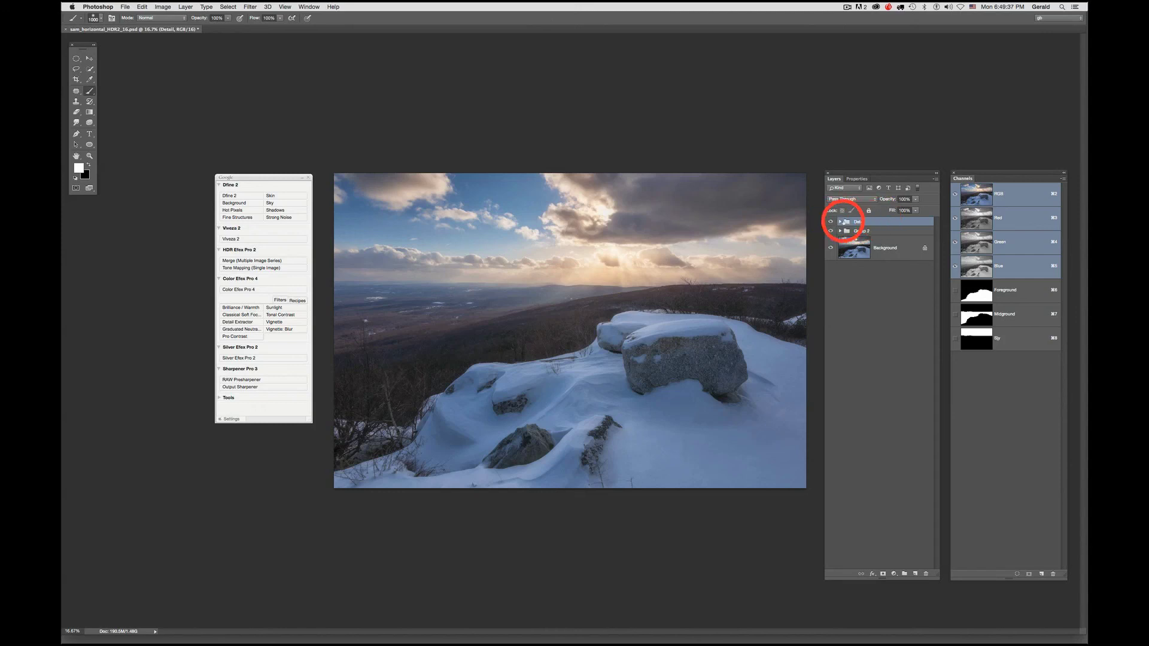
- Reduce the Detail group's overall opacity moderately, fine-tune it slightly back up, and leave no layer selected
click(915, 199)
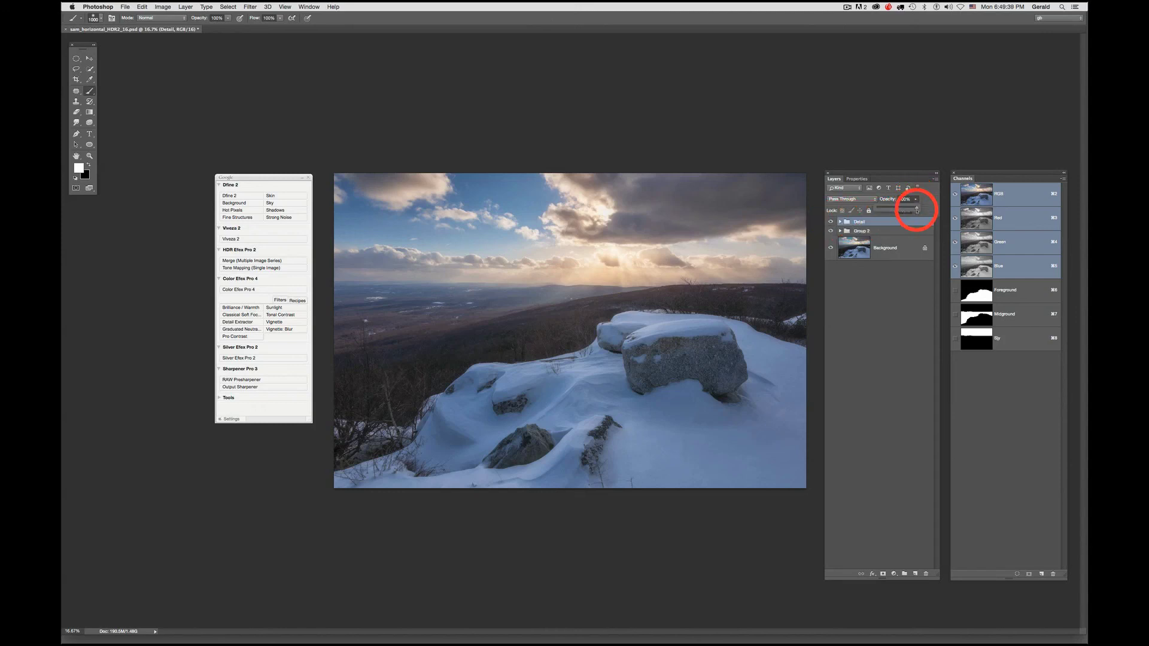
mouse_move(916, 209)
mouse_down()
mouse_move(888, 210)
mouse_move(930, 213)
mouse_move(895, 213)
mouse_move(906, 212)
mouse_up()
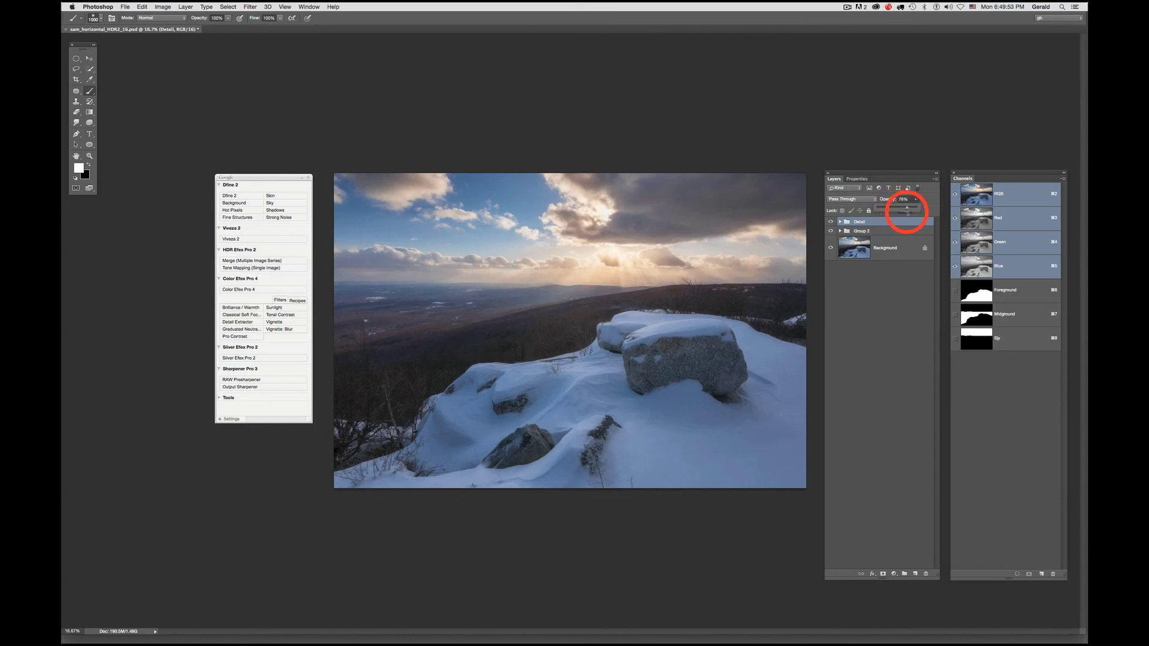
drag(908, 213, 911, 213)
click(896, 335)
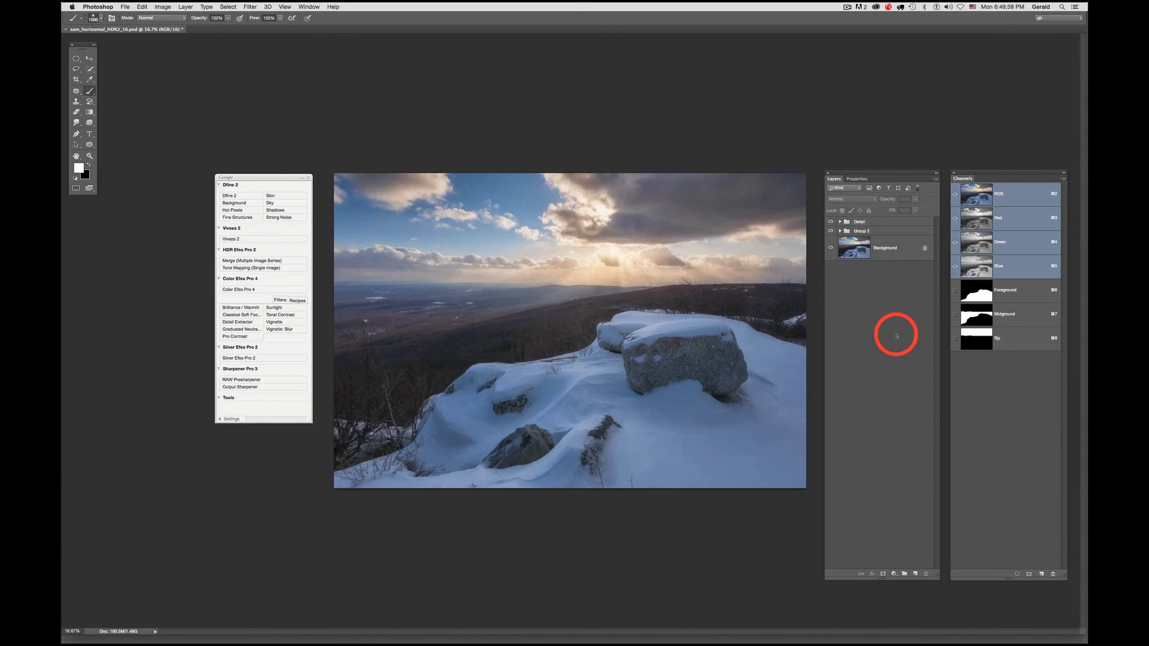